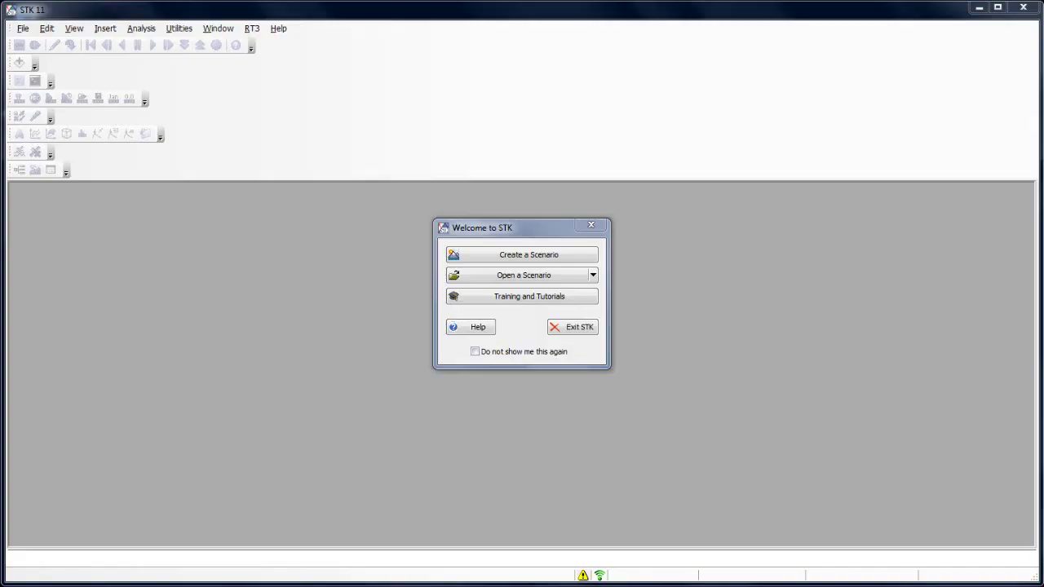
Step: Create the scenario 'Astrogator' with its stop time set to +2 days
click(524, 255)
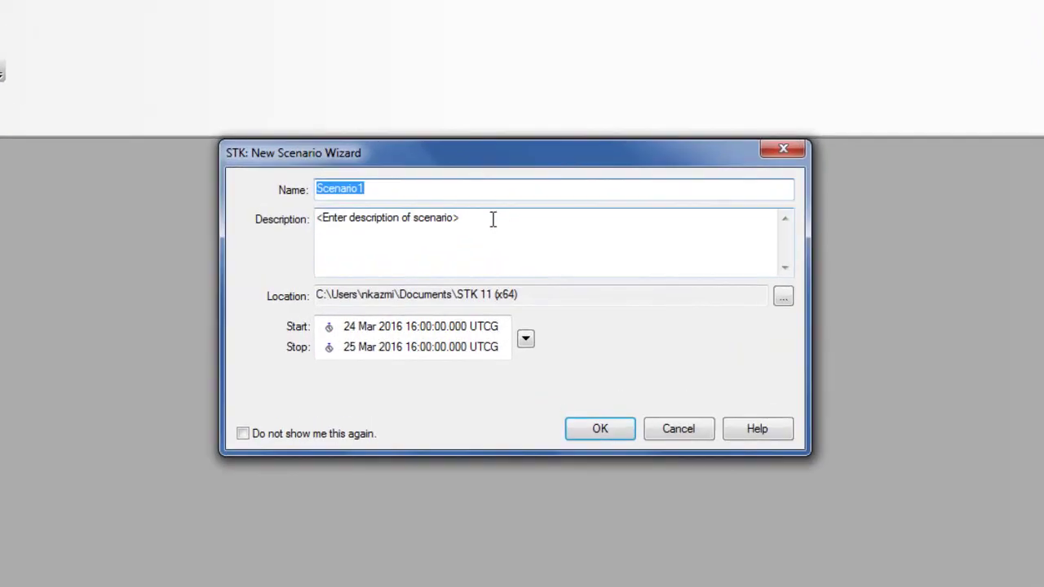
text(Astro)
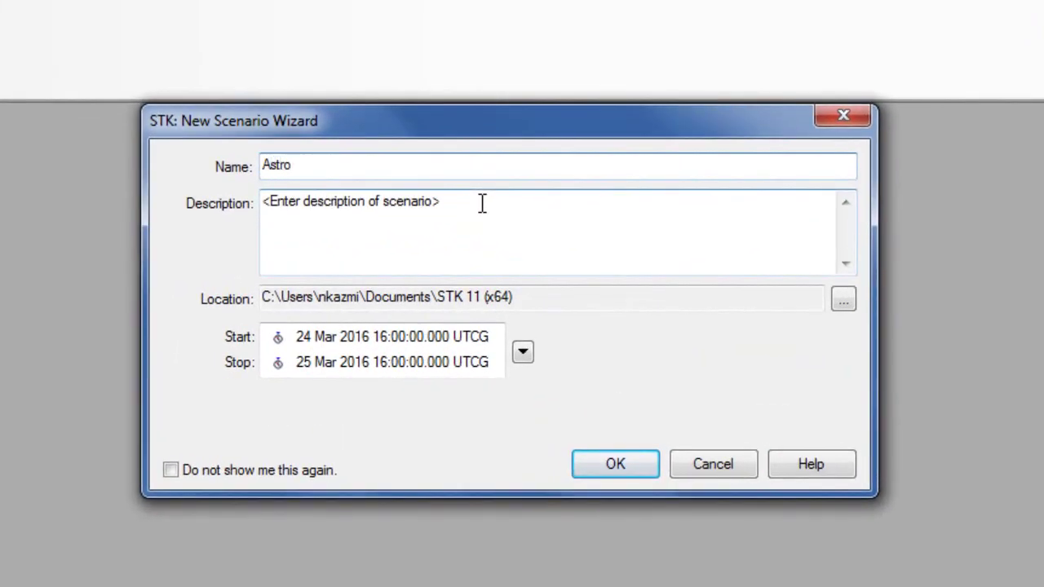
text(gator)
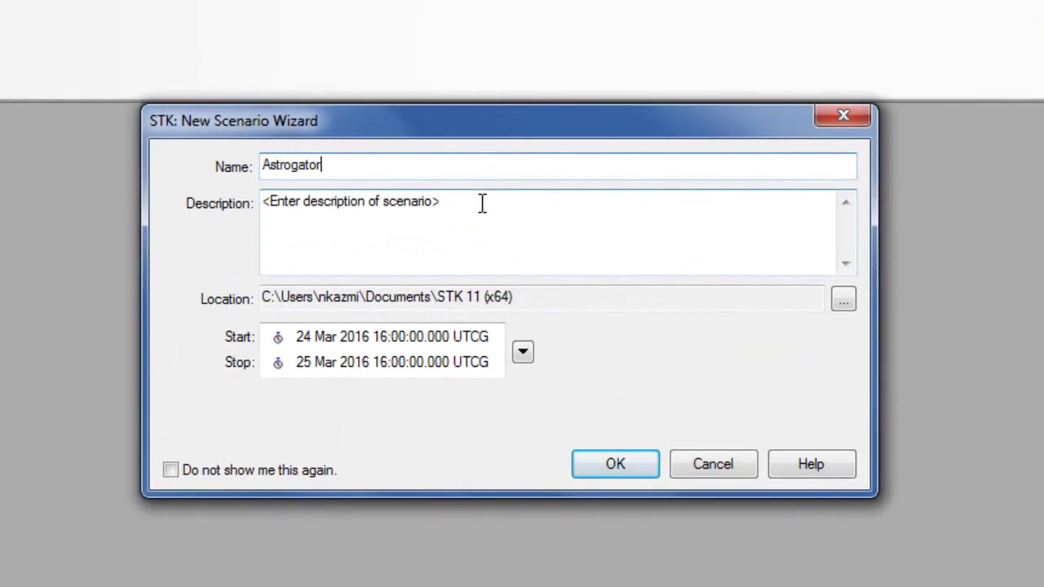
double_click(290, 364)
key(BackSpace)
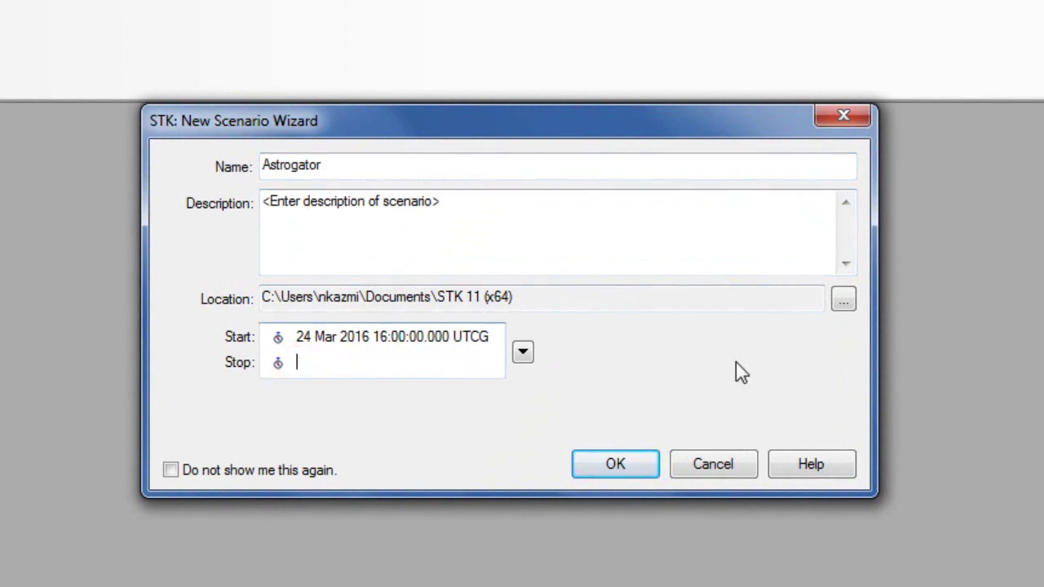
text(+2 days)
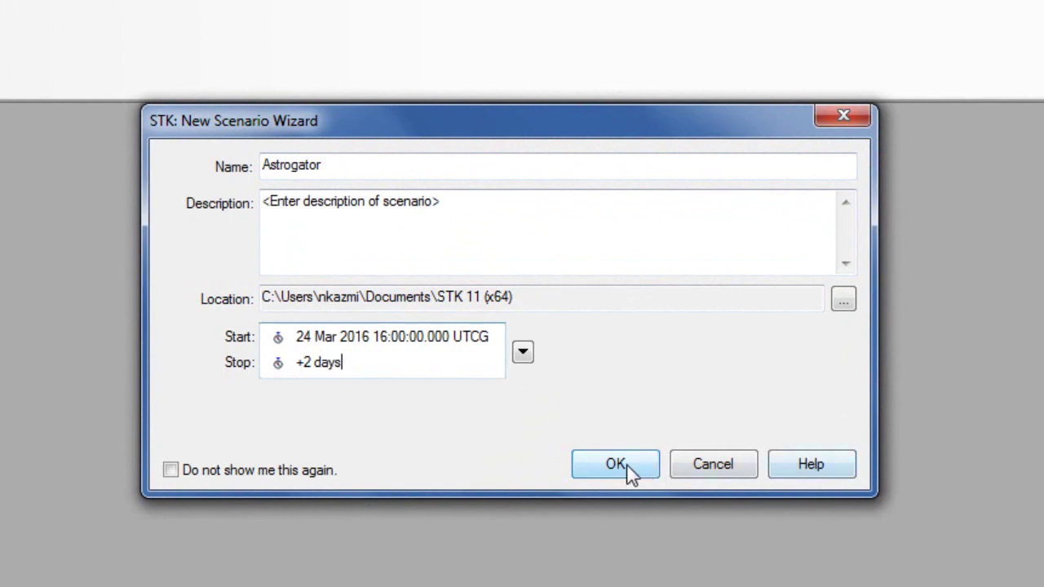
click(624, 466)
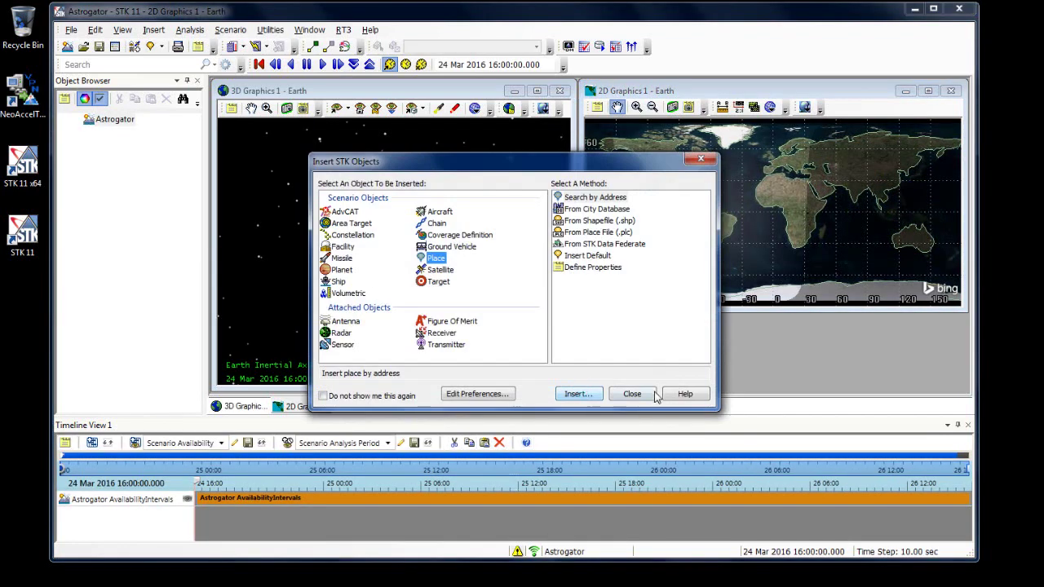
Step: Insert a default satellite, Satellite1, close the insertion dialog, and maximize the STK window
click(438, 269)
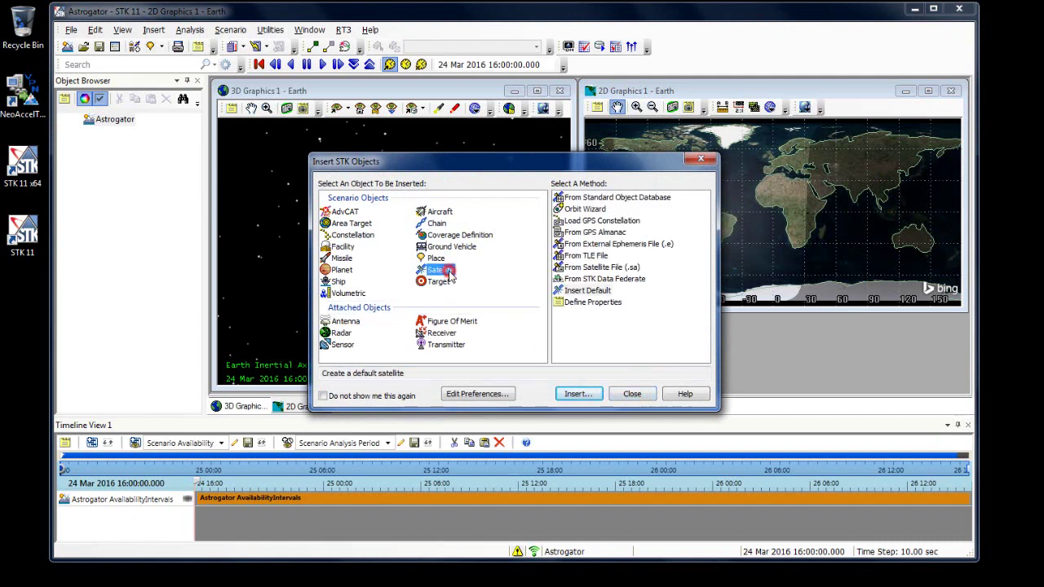
click(593, 290)
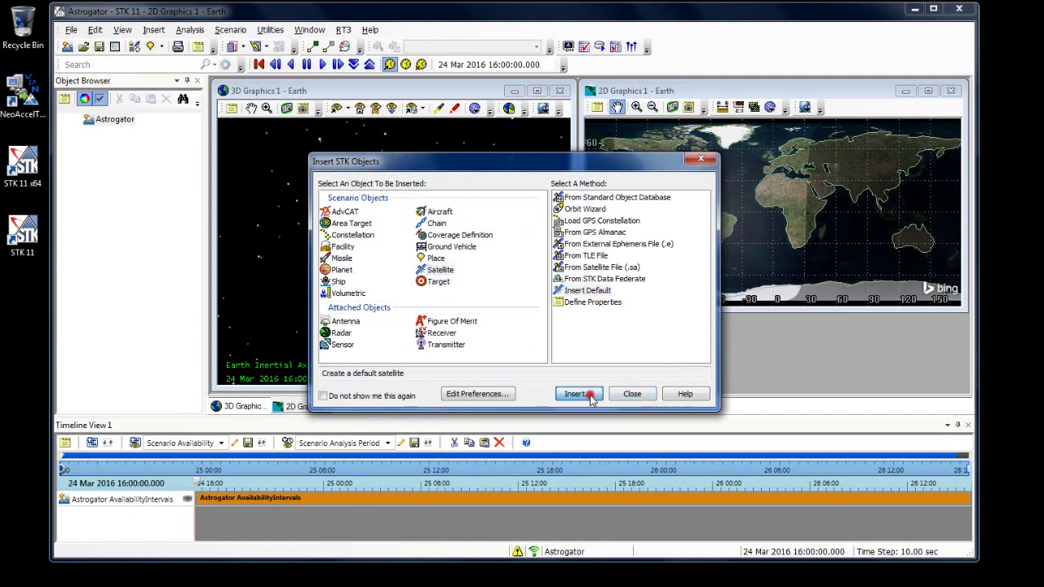
click(587, 394)
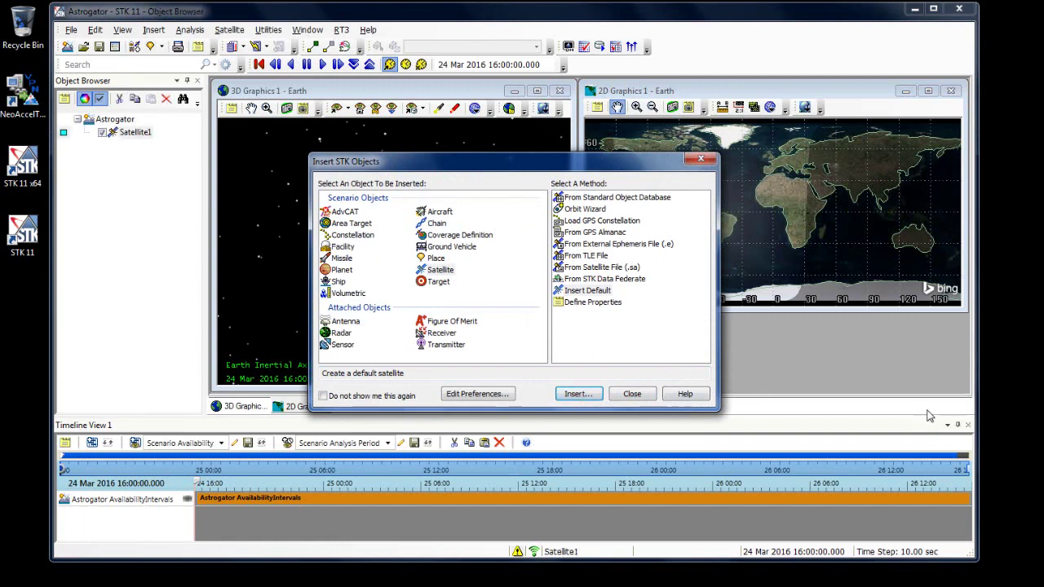
click(630, 394)
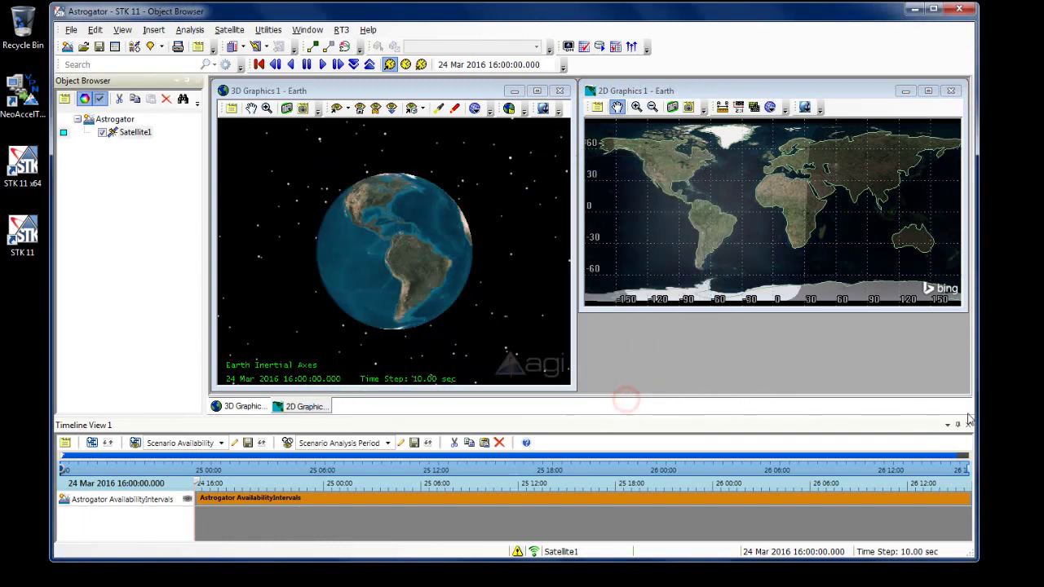
click(958, 426)
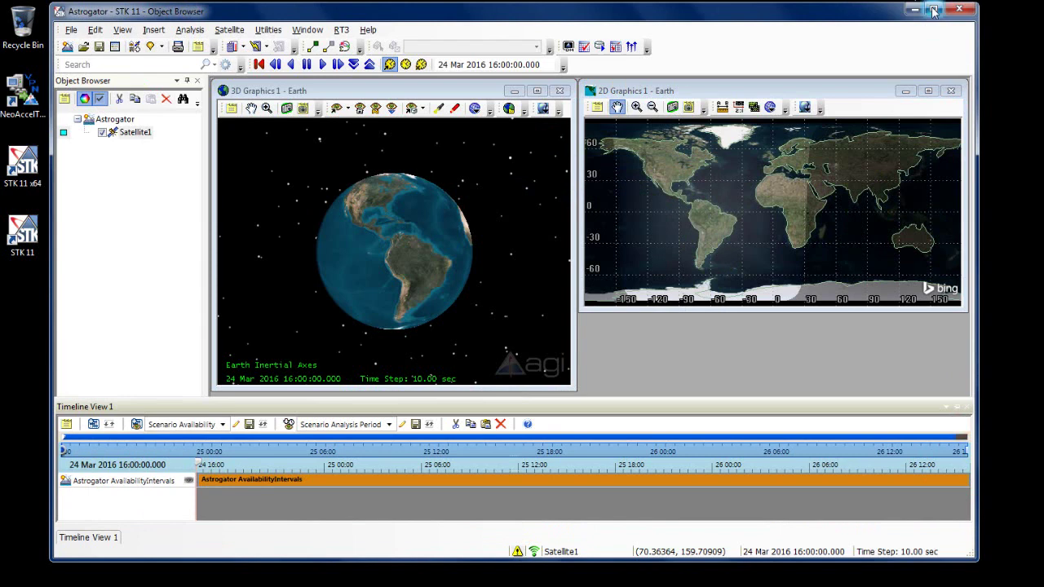
click(933, 10)
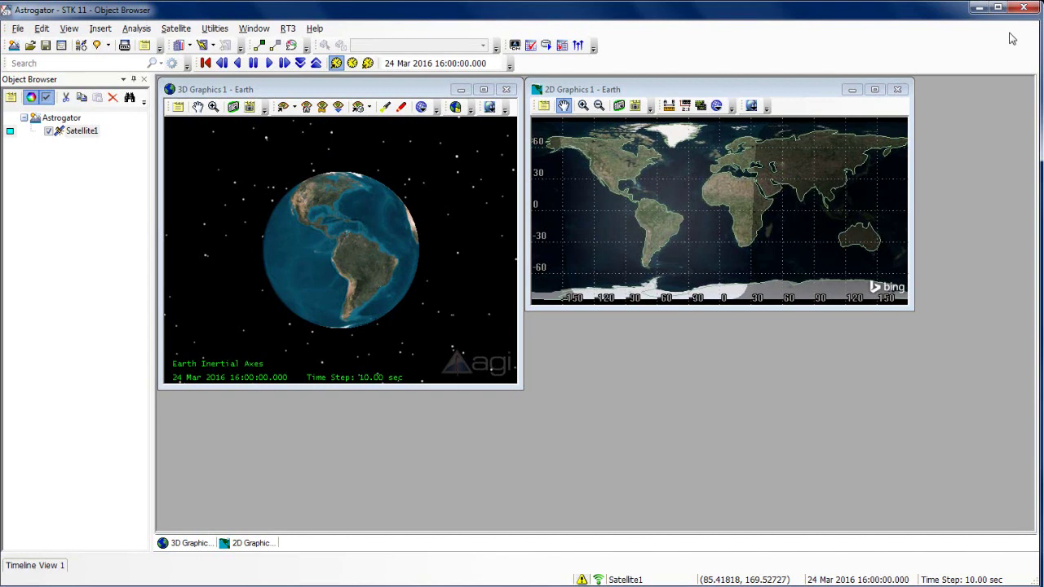
Step: Set Satellite1's orbit propagator to Astrogator in its properties
right_click(78, 134)
click(91, 142)
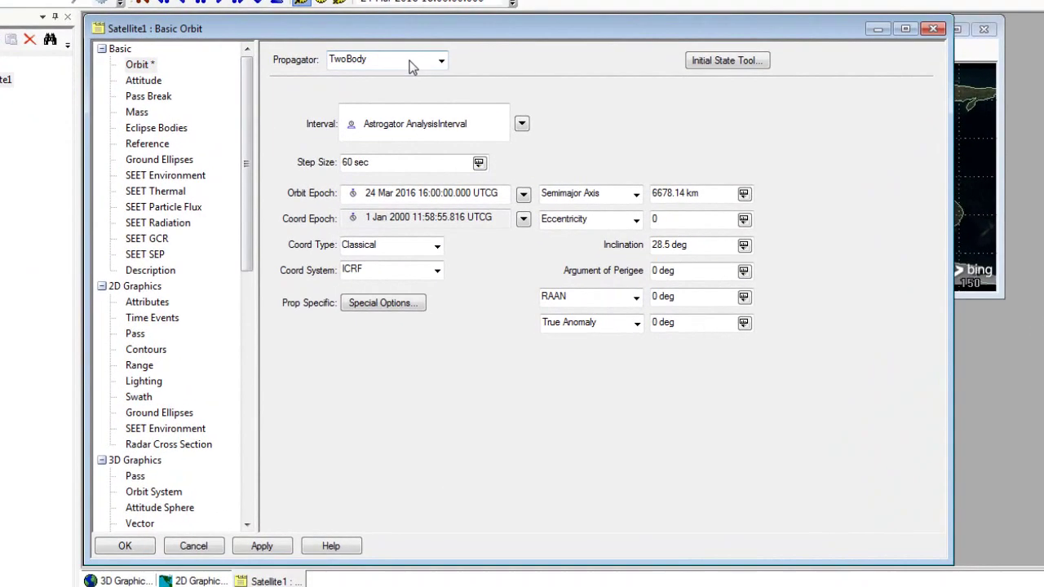
click(428, 118)
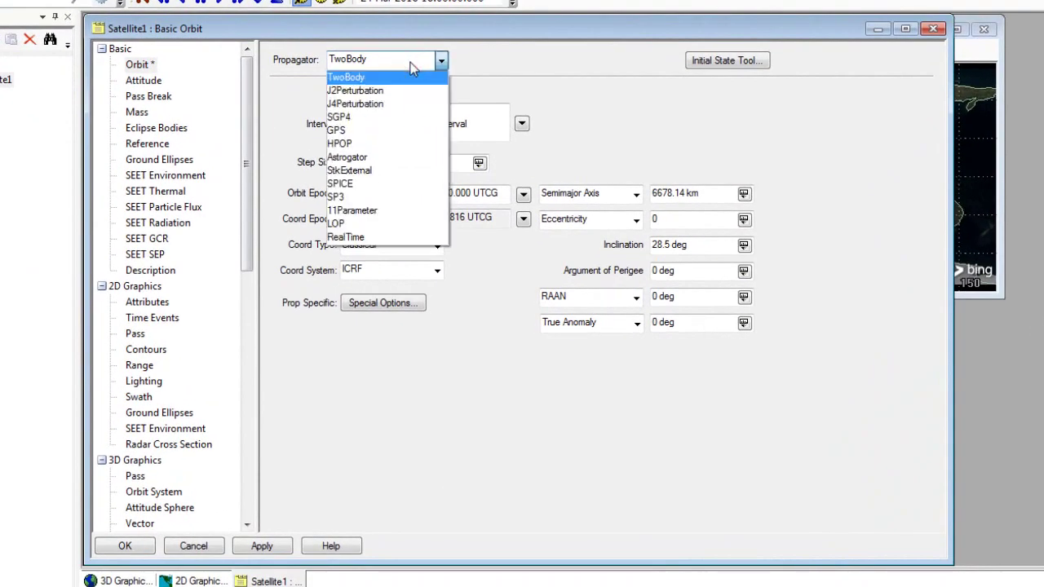
click(377, 162)
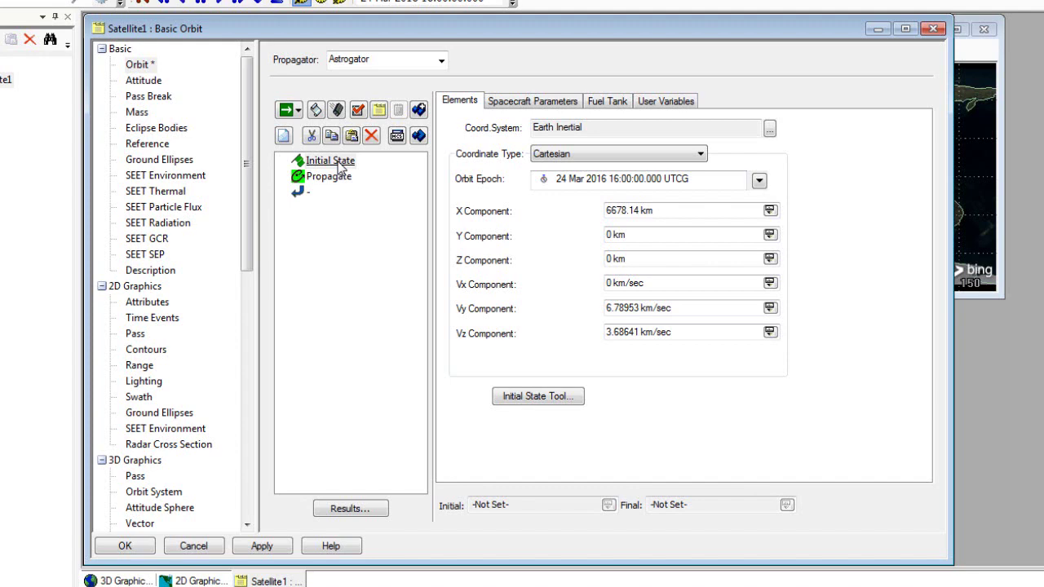
Step: Bring up Insert Before on the mission sequence and cancel without adding a segment
right_click(340, 166)
click(341, 168)
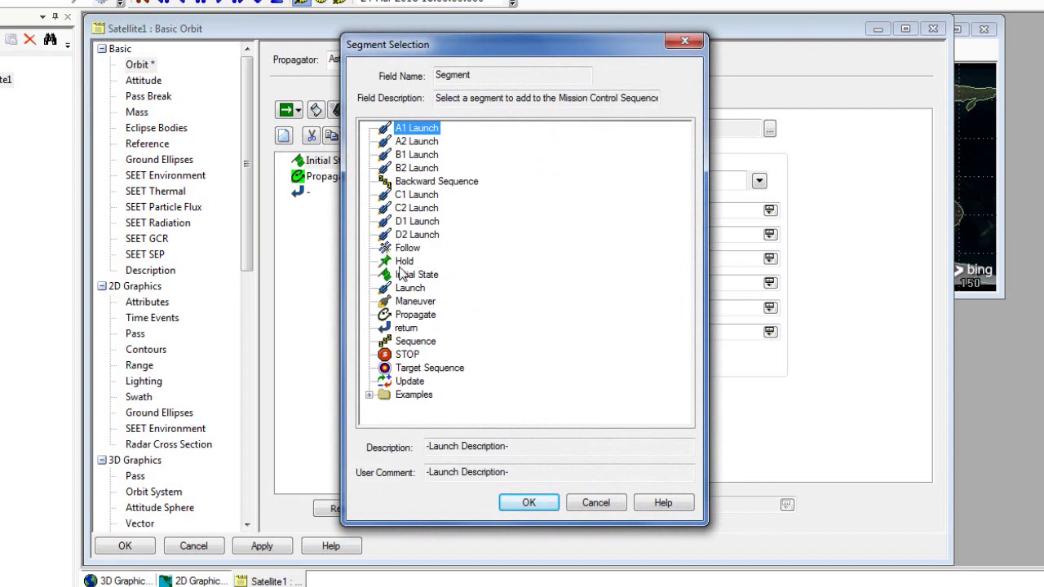
click(526, 504)
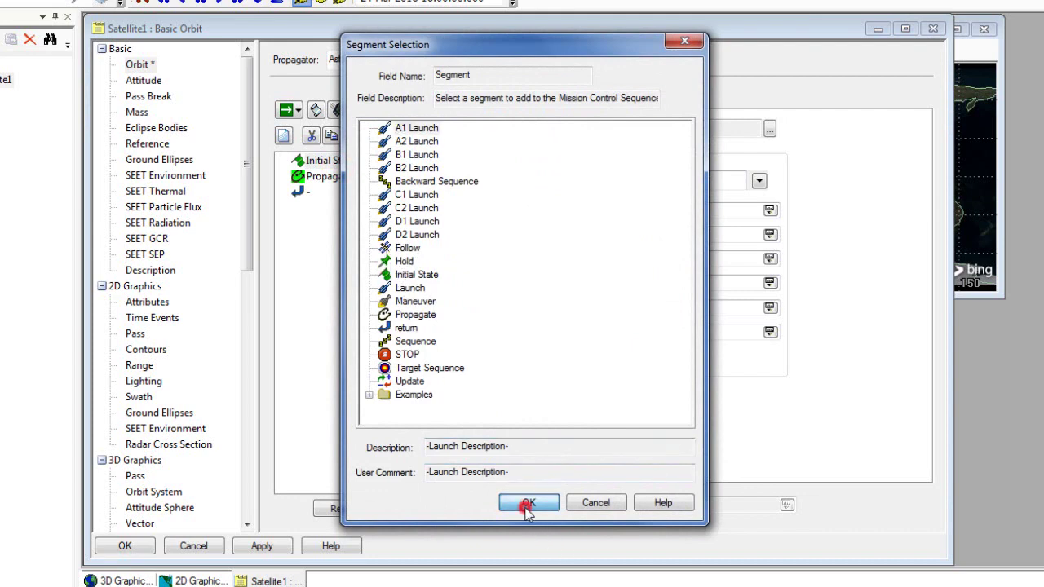
click(617, 502)
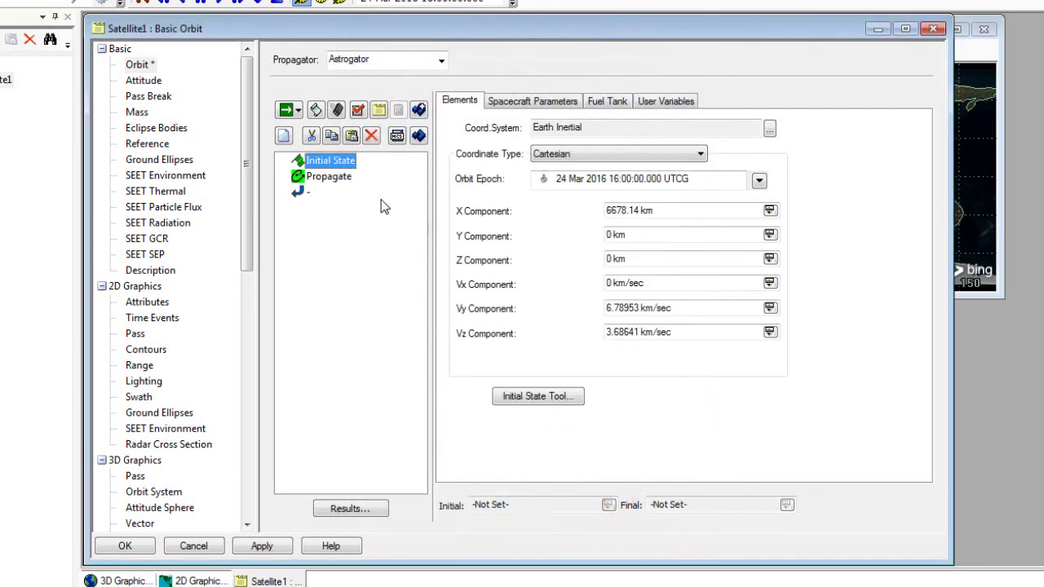
Step: Switch the Initial State to Keplerian coordinates and enter an eccentricity of 0.015
click(369, 173)
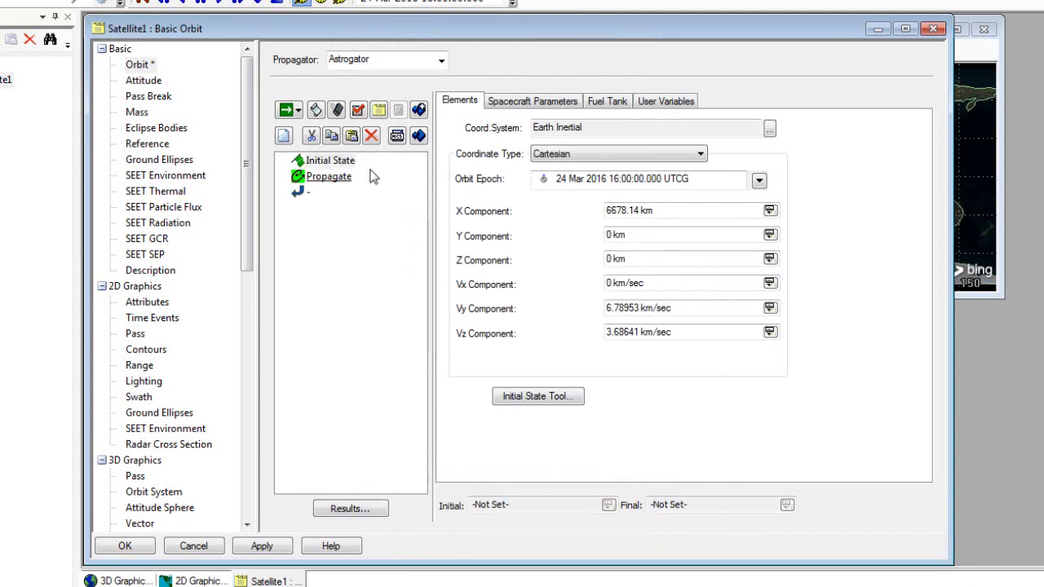
click(558, 158)
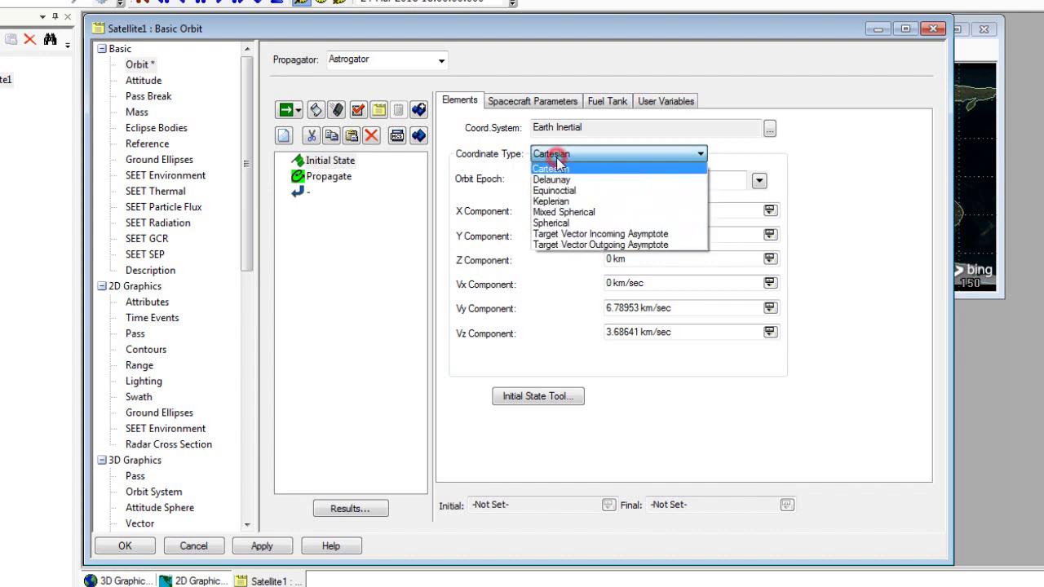
click(560, 204)
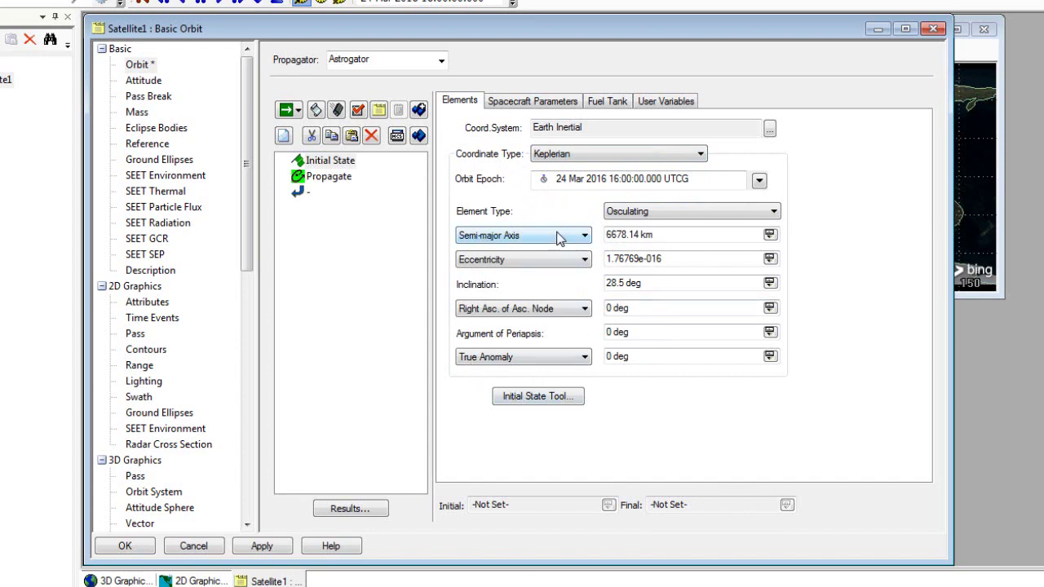
click(688, 257)
double_click(687, 257)
text(.015)
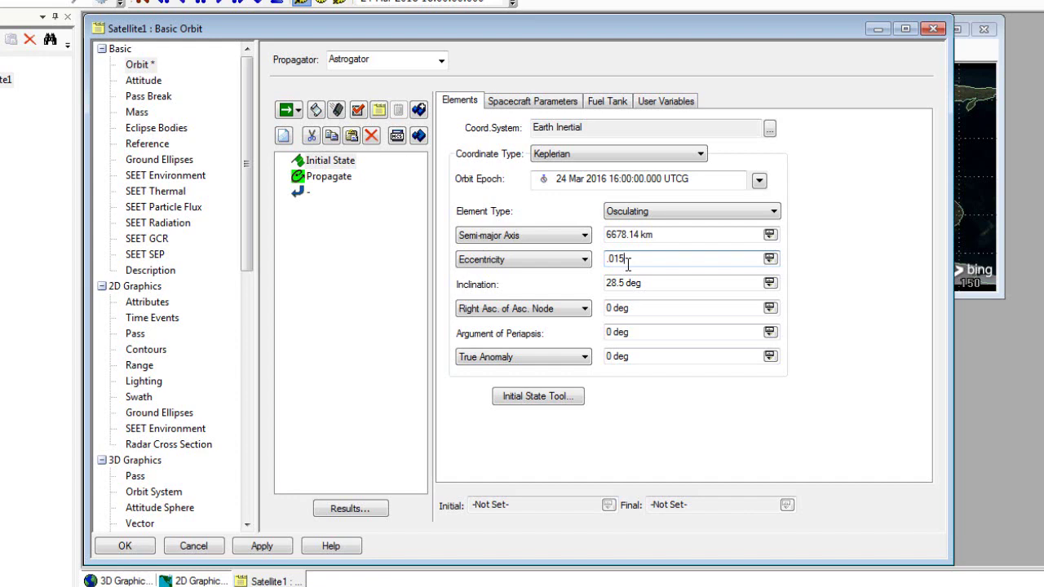
key(Return)
Step: Keep the Propagate segment's propagator unchanged and express the Duration trip as 0.5 day
click(331, 179)
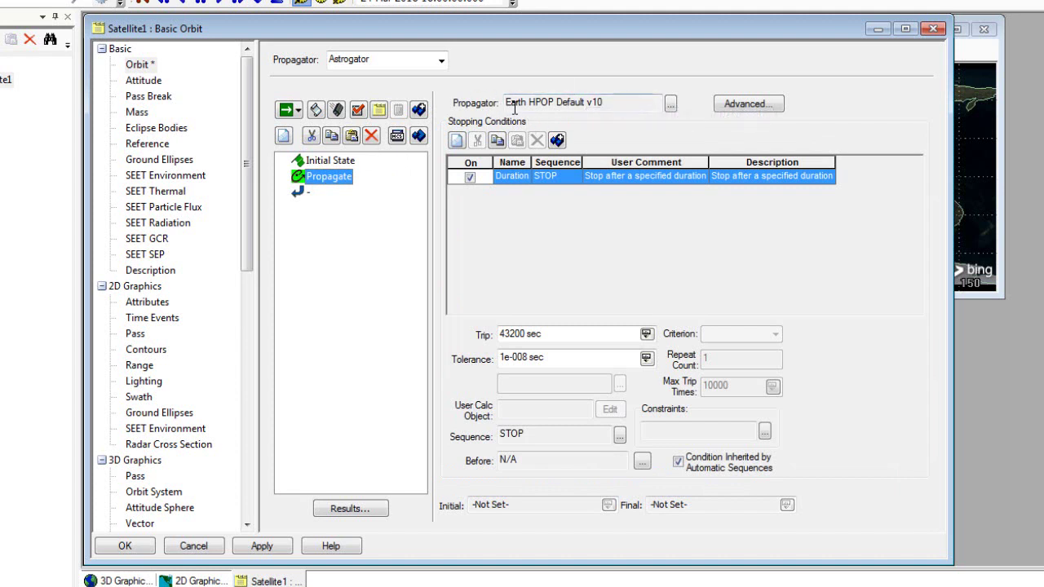
click(670, 104)
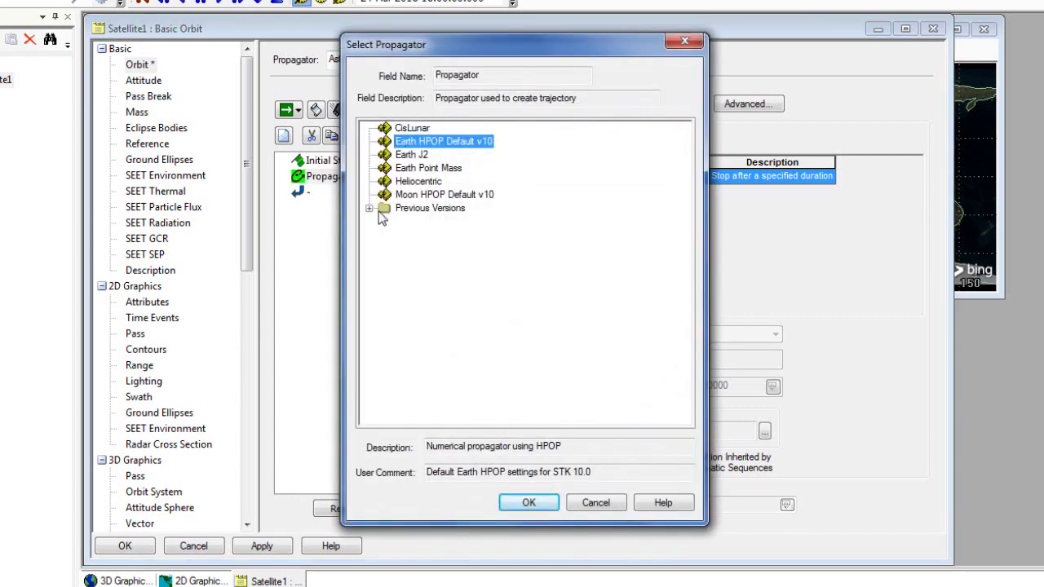
click(368, 208)
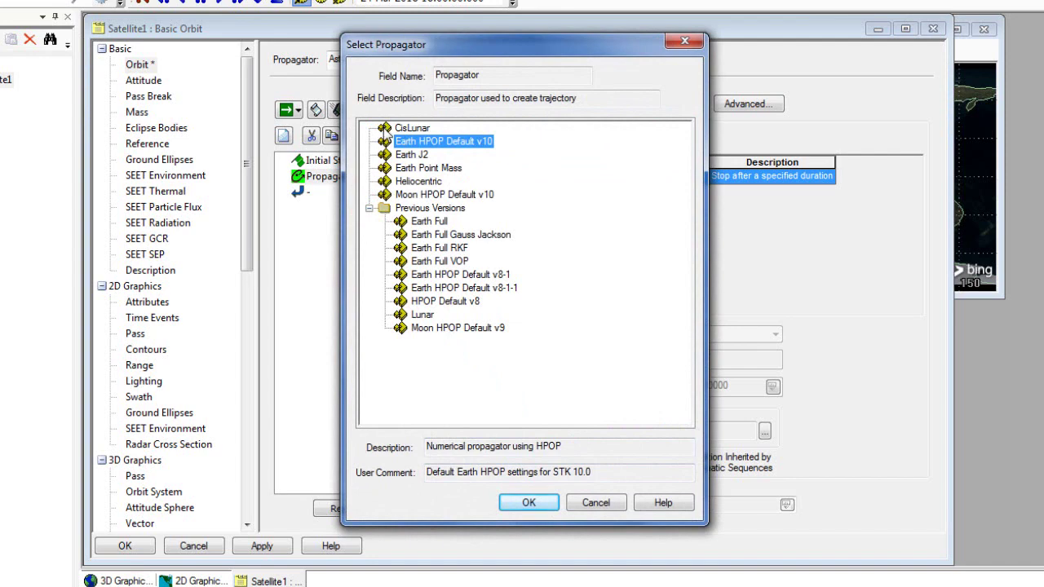
click(583, 503)
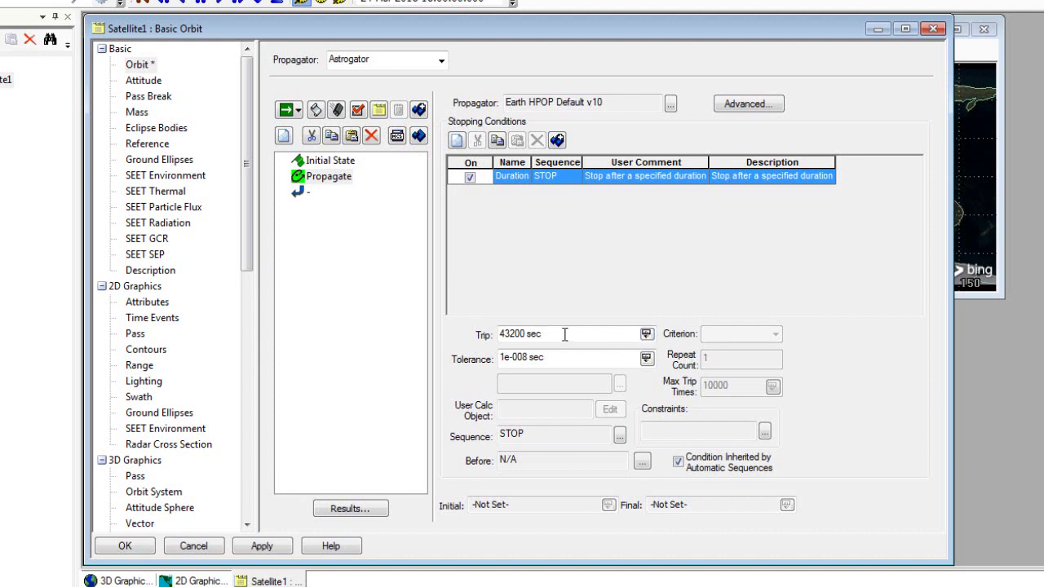
click(646, 333)
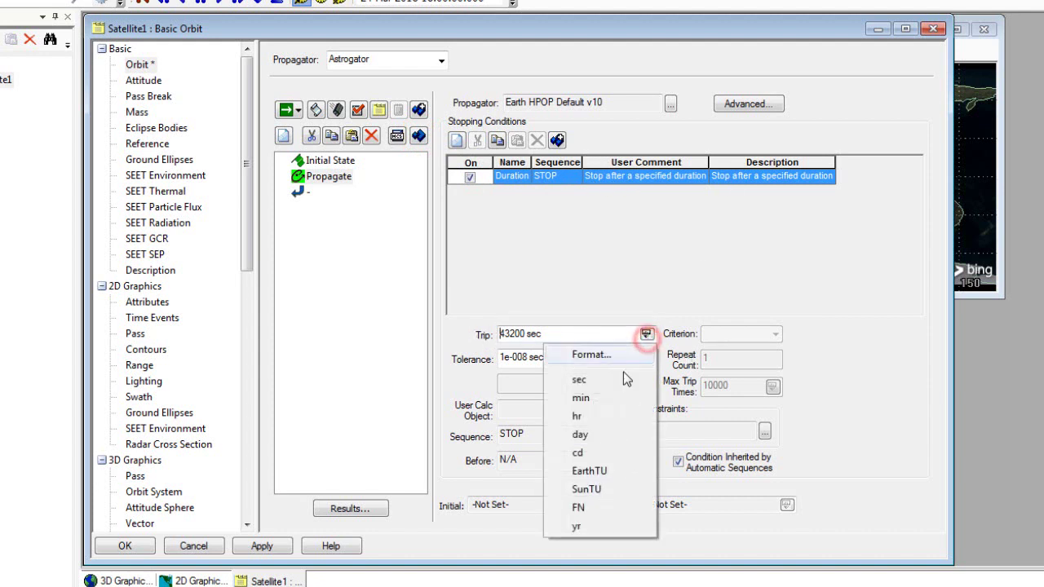
click(597, 435)
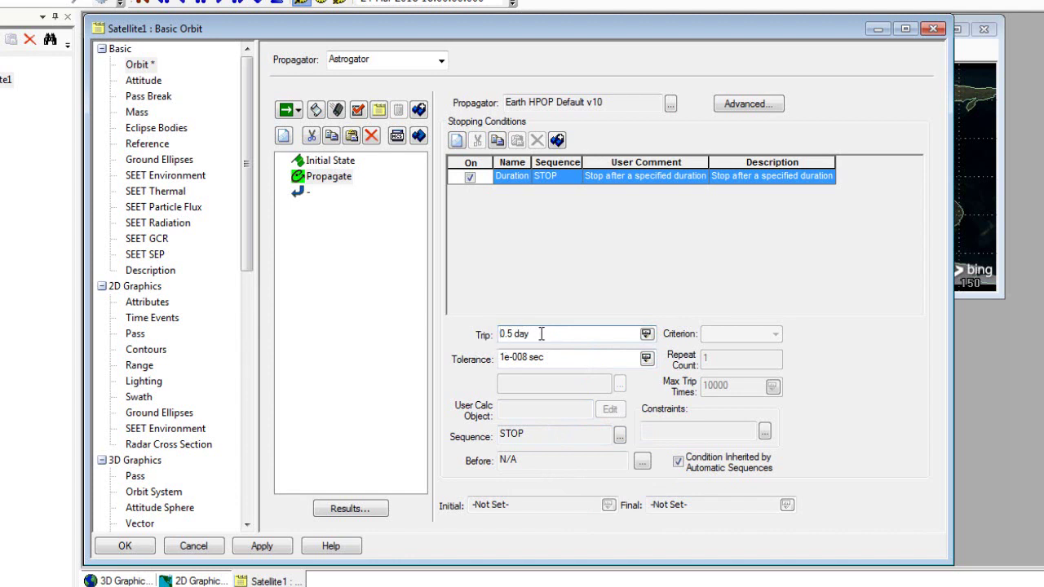
Step: Replace the Propagate segment's Duration stopping condition with a Periapsis stopping condition
click(457, 142)
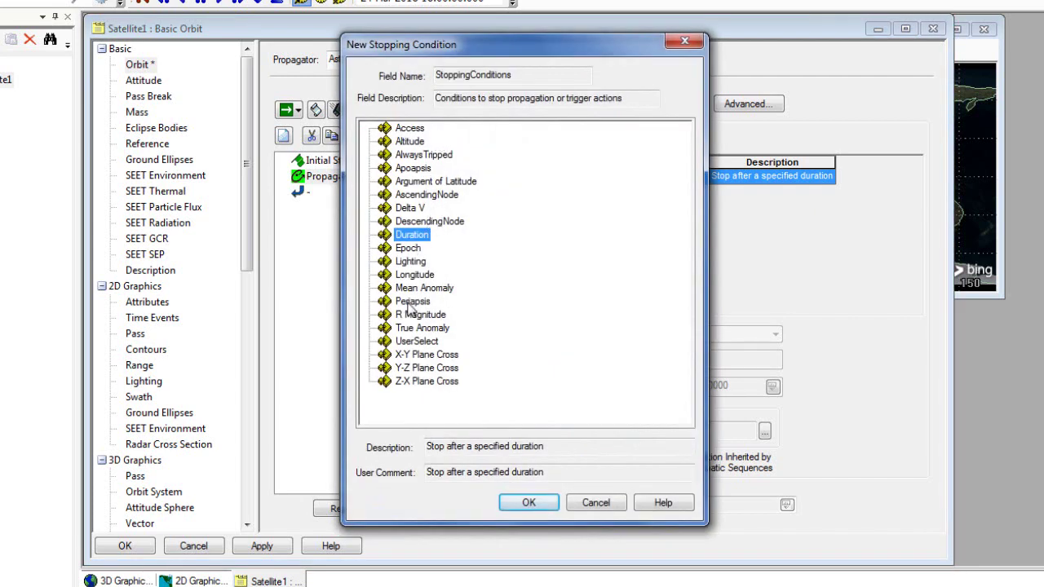
click(412, 302)
click(529, 500)
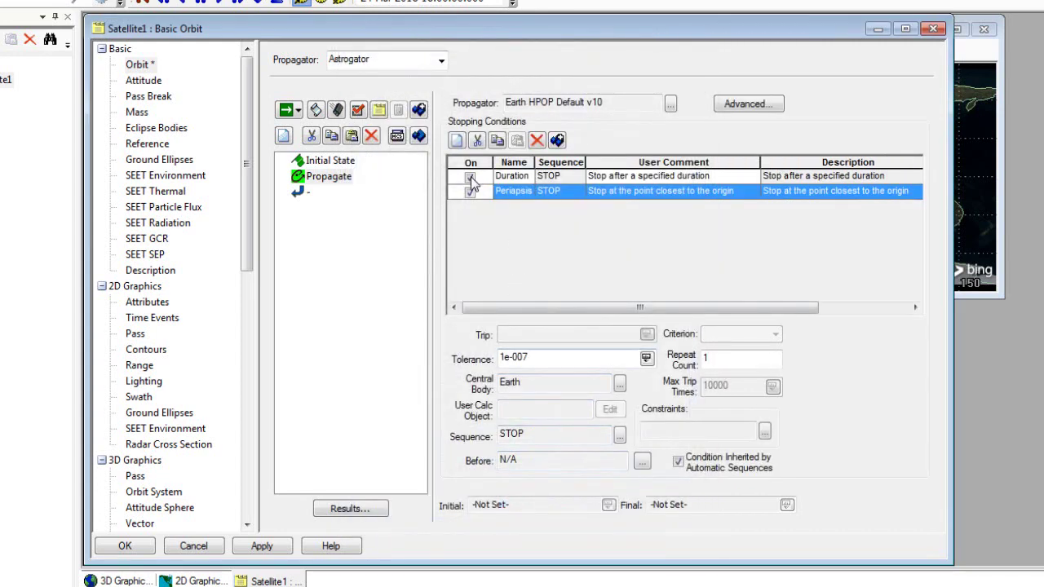
click(469, 176)
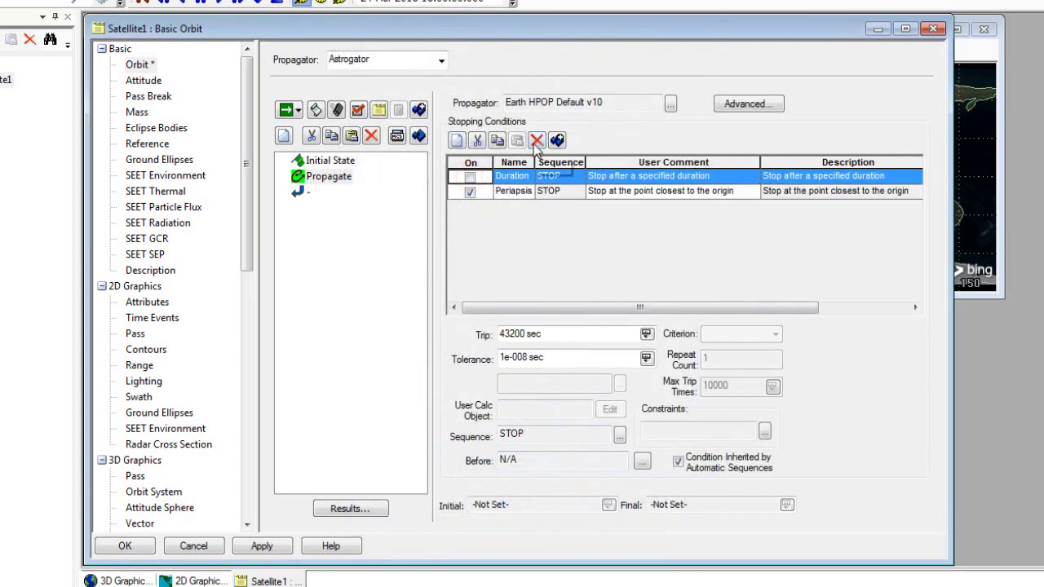
click(536, 141)
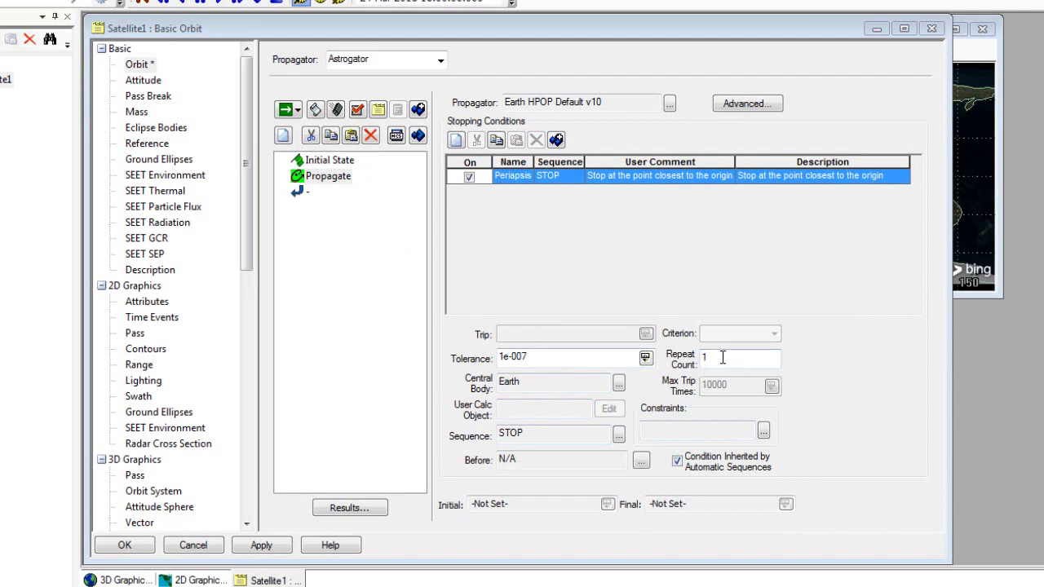
Step: Leave Repeat Count unchanged and return to the Initial State's Keplerian elements
double_click(719, 357)
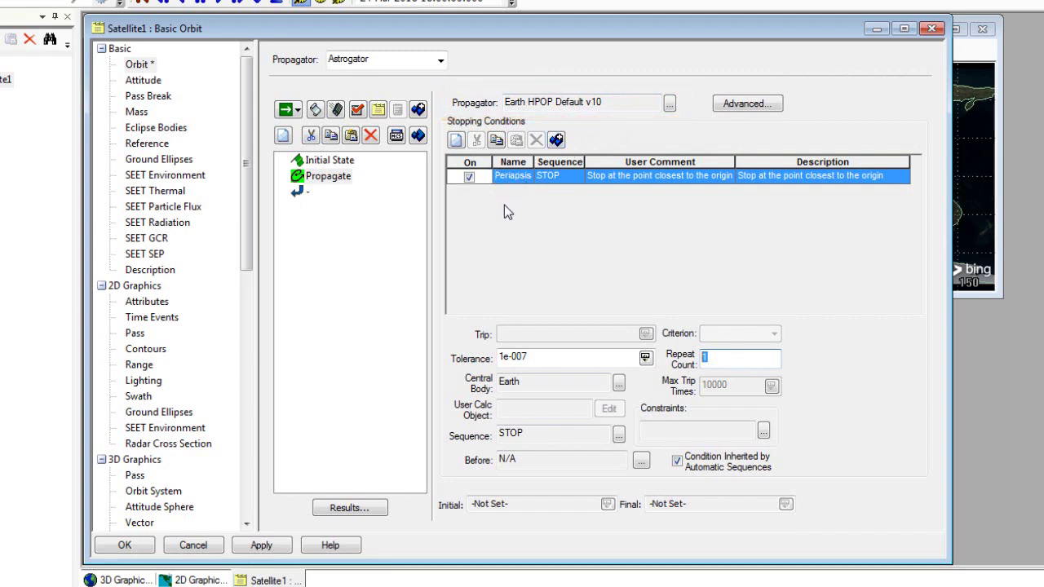
click(481, 245)
click(322, 176)
click(328, 161)
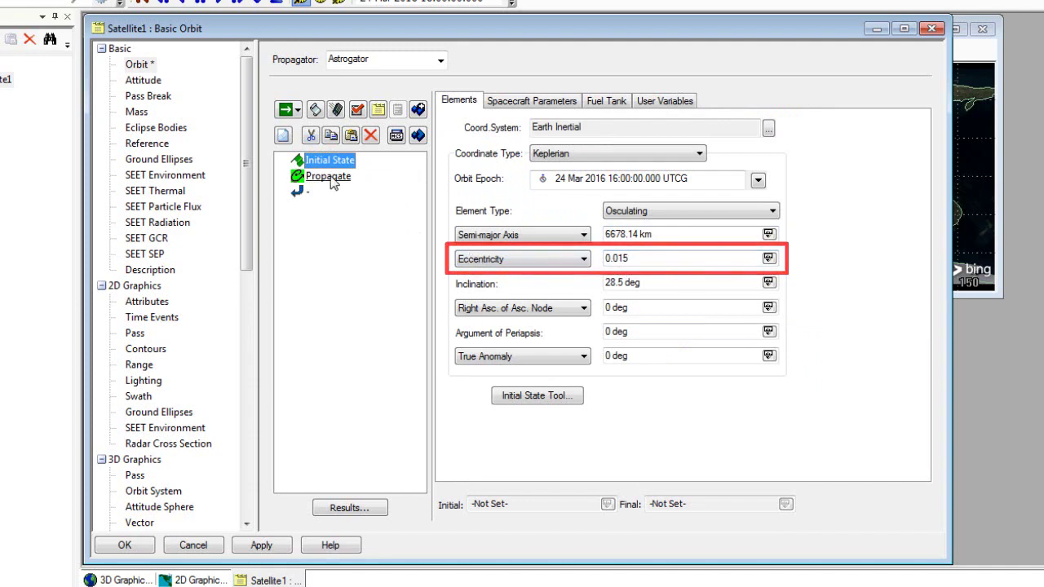
Step: Move the Basic Orbit window aside, close the 2D map, and enlarge the 3D Earth view
drag(479, 34, 729, 141)
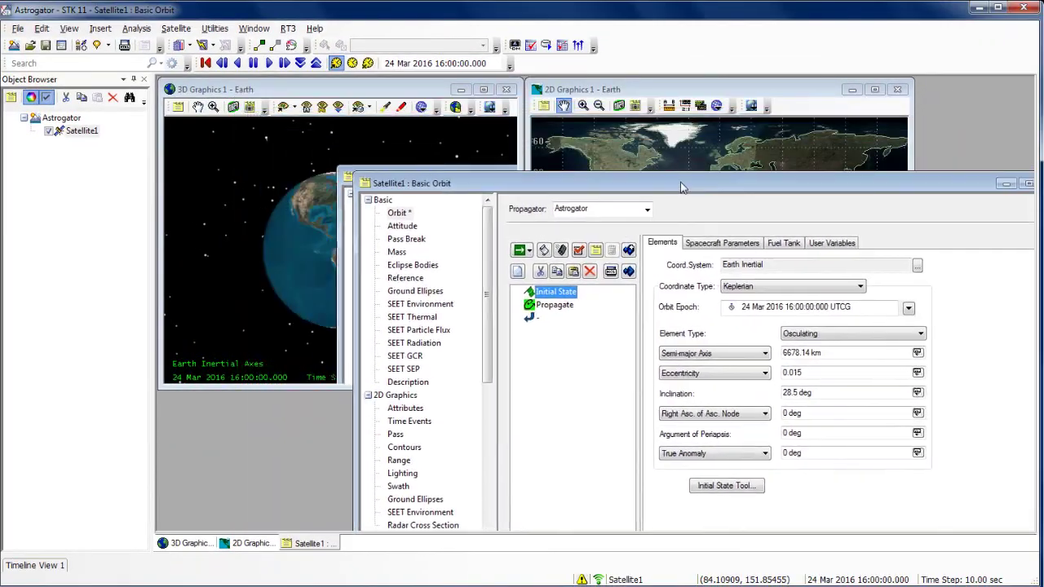
drag(682, 188, 600, 180)
drag(890, 90, 888, 96)
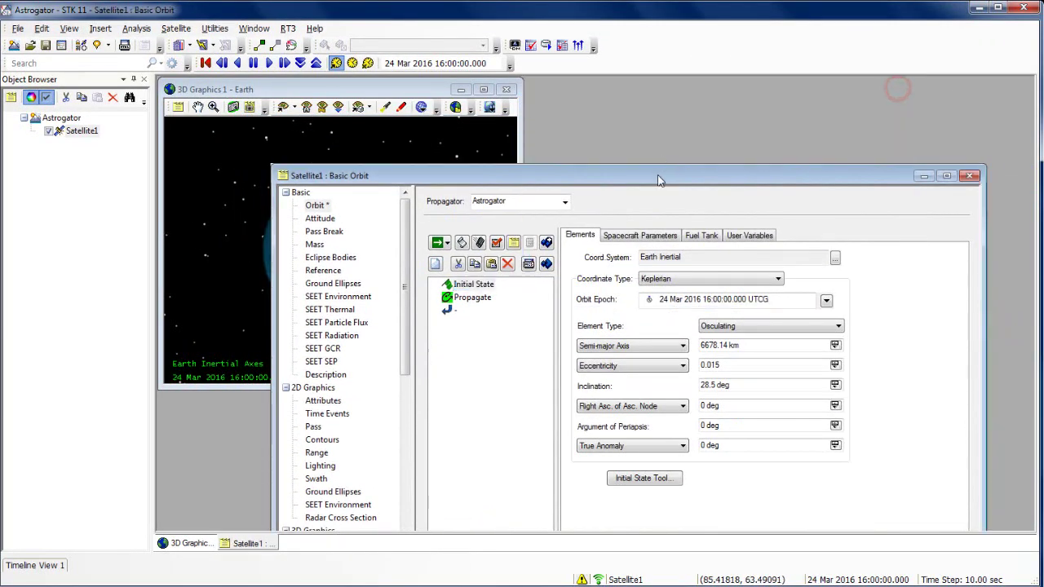
drag(659, 175, 915, 108)
drag(521, 388, 561, 528)
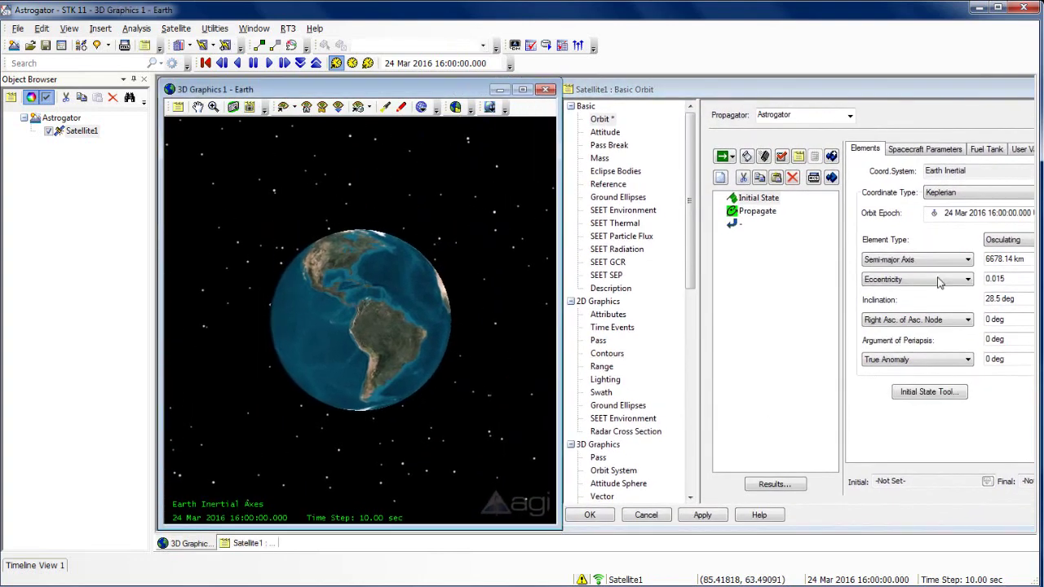
Step: Run the entire mission control sequence, turn the globe toward North America, and widen the 3D window
click(733, 158)
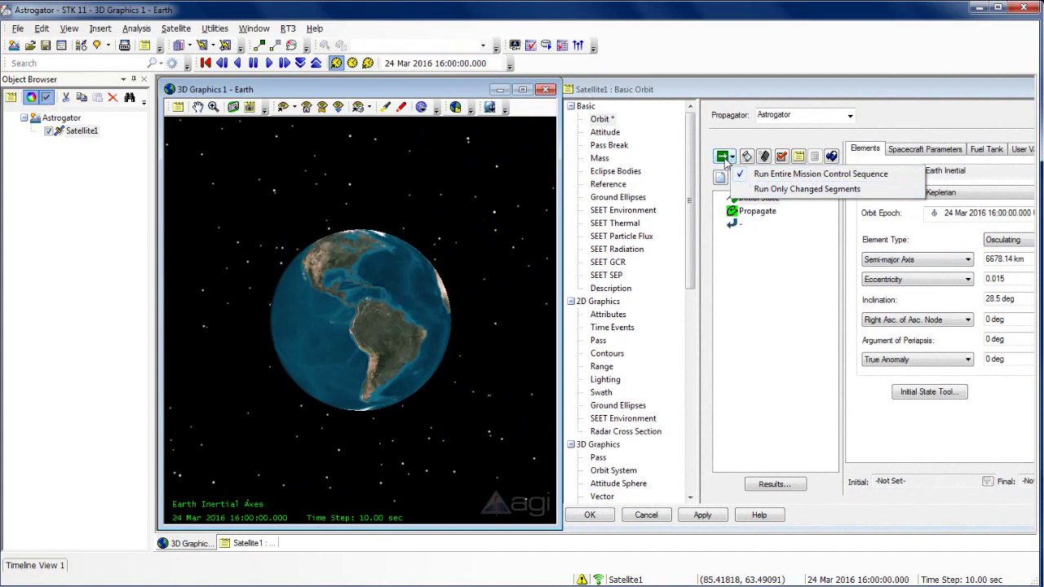
click(721, 156)
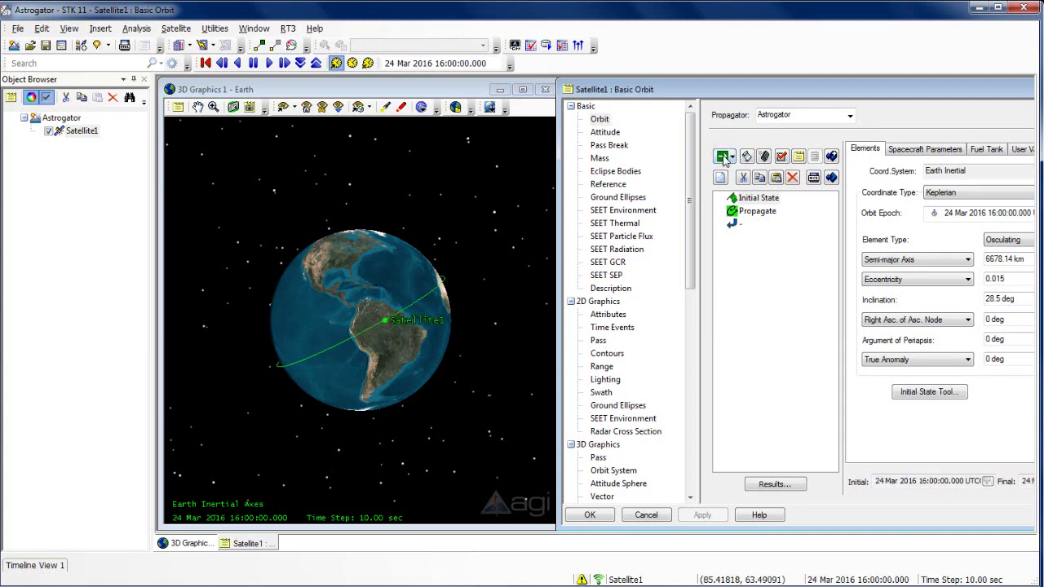
drag(333, 274, 374, 329)
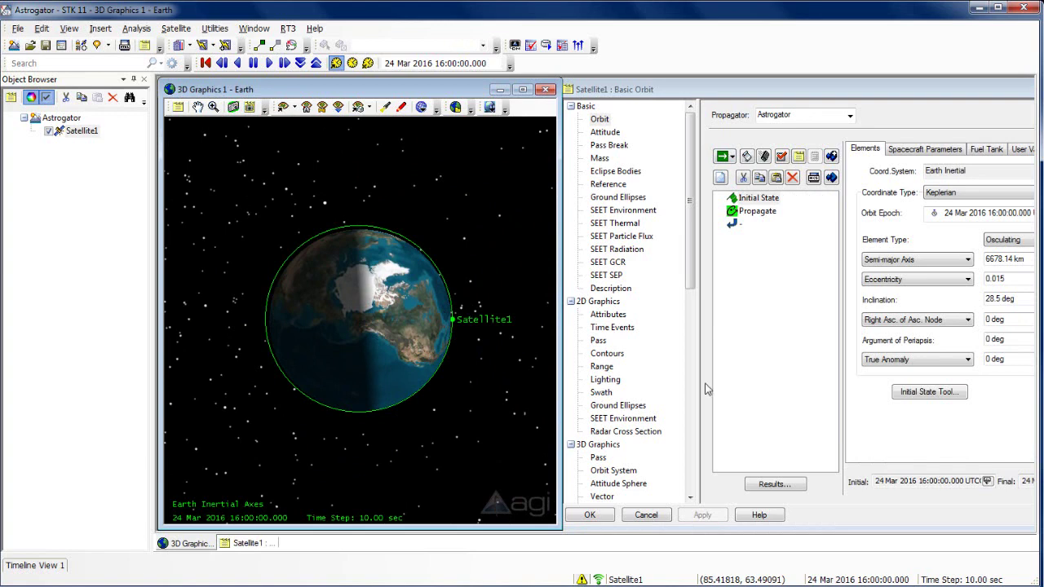
drag(492, 420, 447, 399)
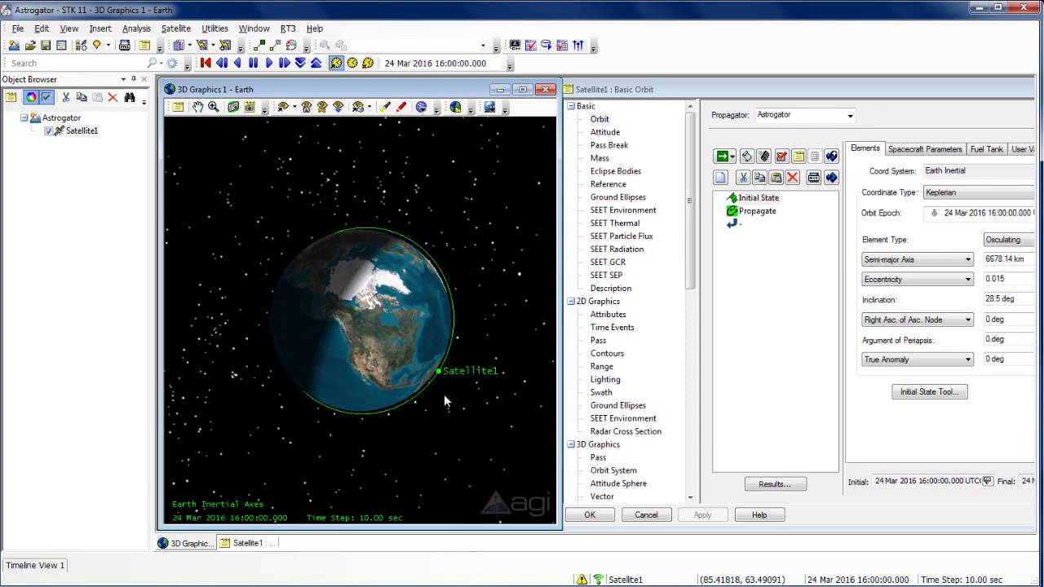
drag(376, 437, 366, 335)
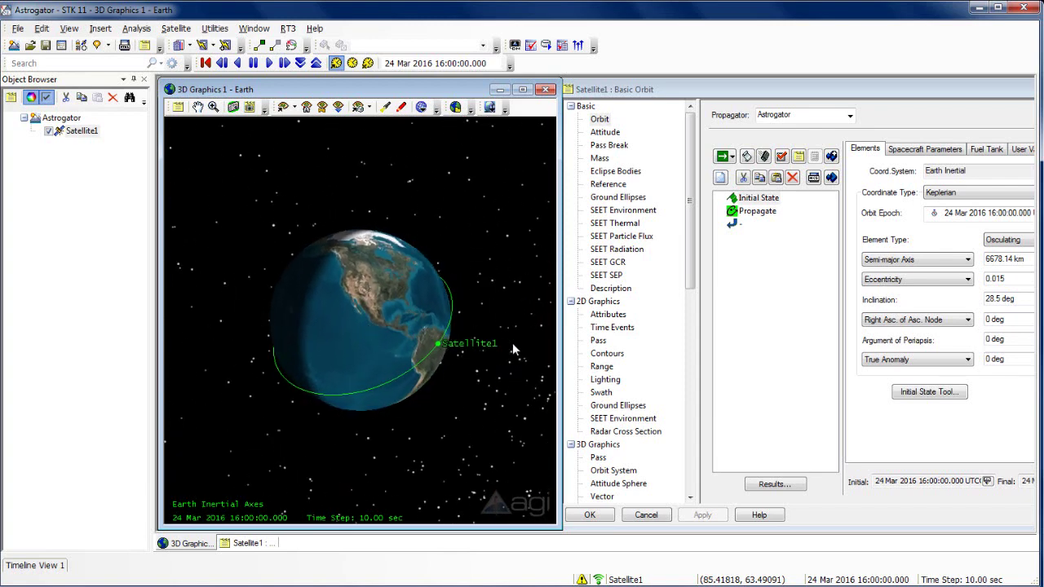
drag(561, 350, 841, 349)
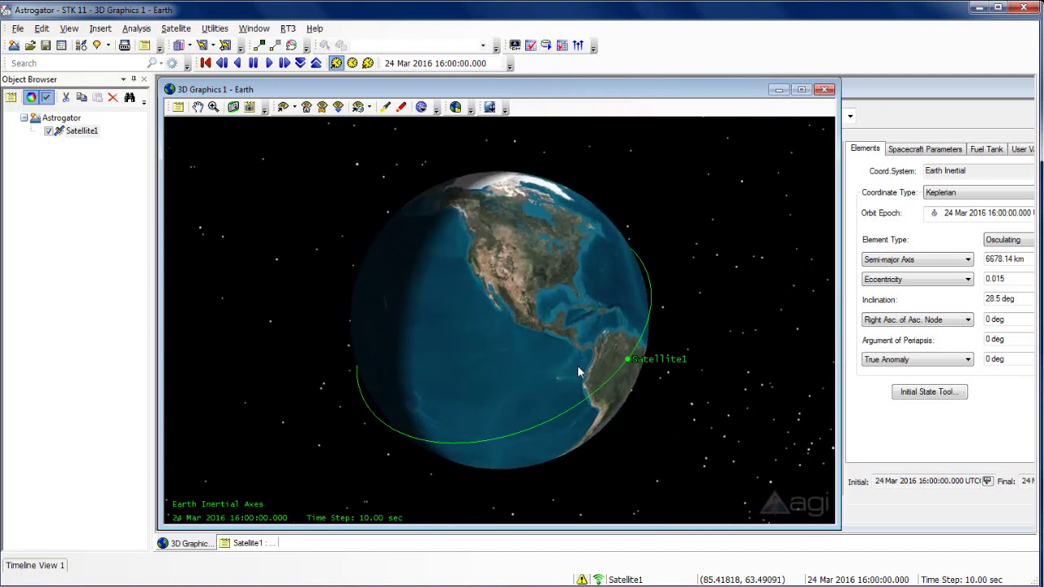
Step: Turn on a cyan ECI coordinate grid in the 3D Graphics properties and apply it
click(178, 110)
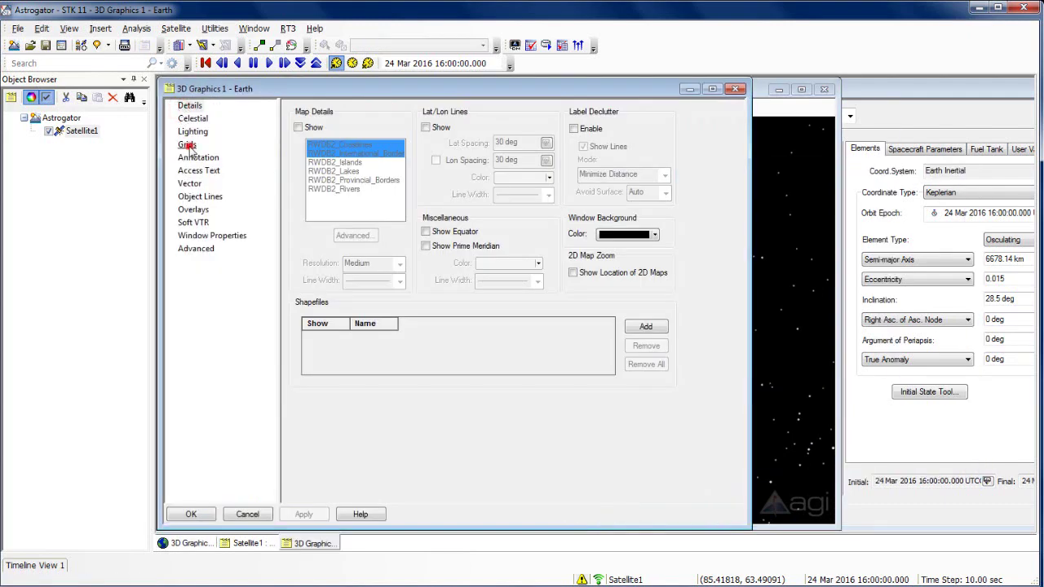
click(187, 145)
click(305, 212)
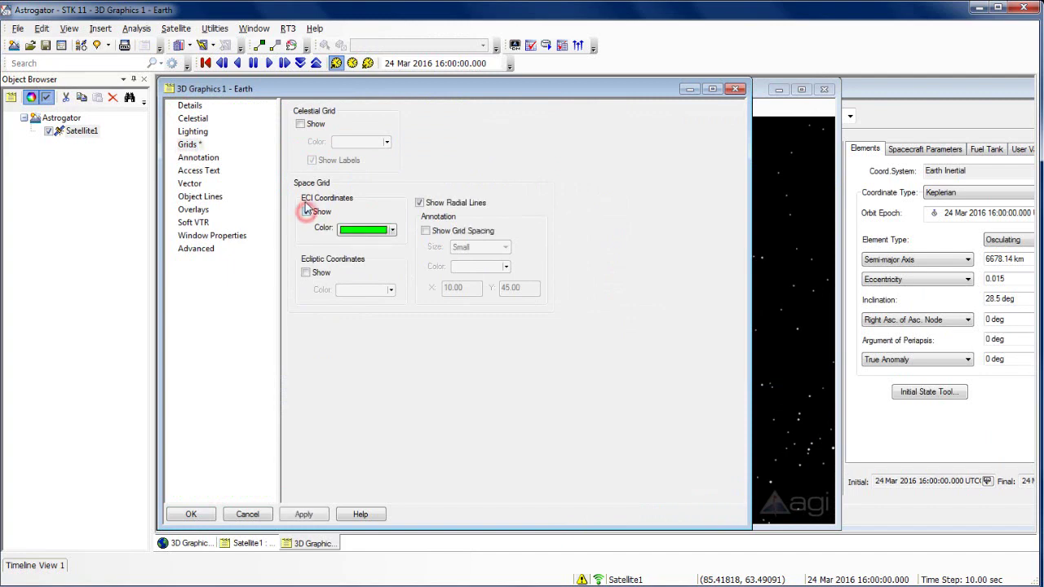
click(392, 232)
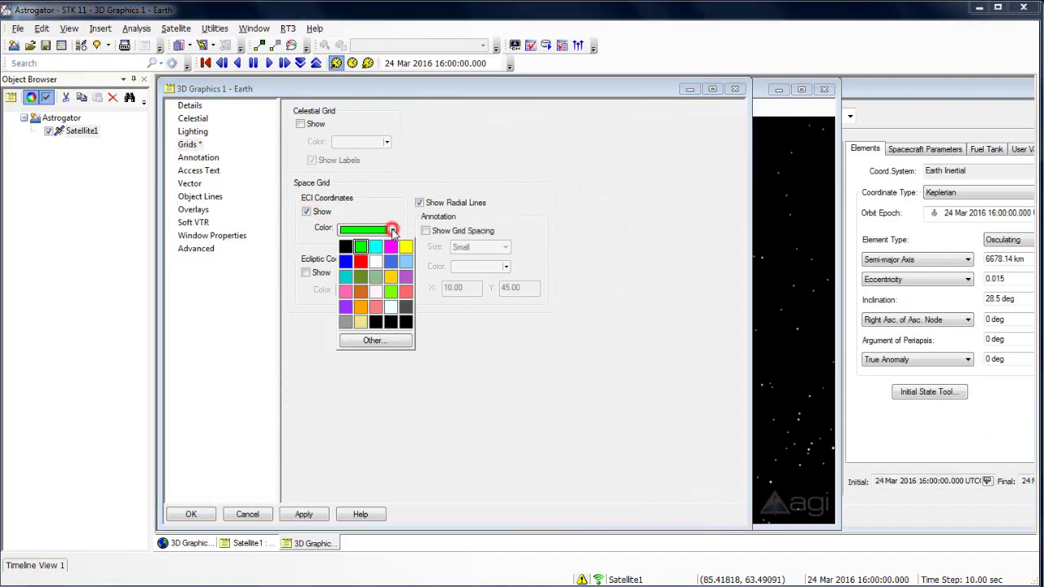
click(374, 243)
click(301, 514)
click(191, 515)
mouse_move(475, 472)
mouse_down()
mouse_move(353, 459)
mouse_move(454, 471)
mouse_up()
Step: Zoom out and tilt the 3D view to see the orbit and ECI grid from above
right_drag(471, 487, 468, 450)
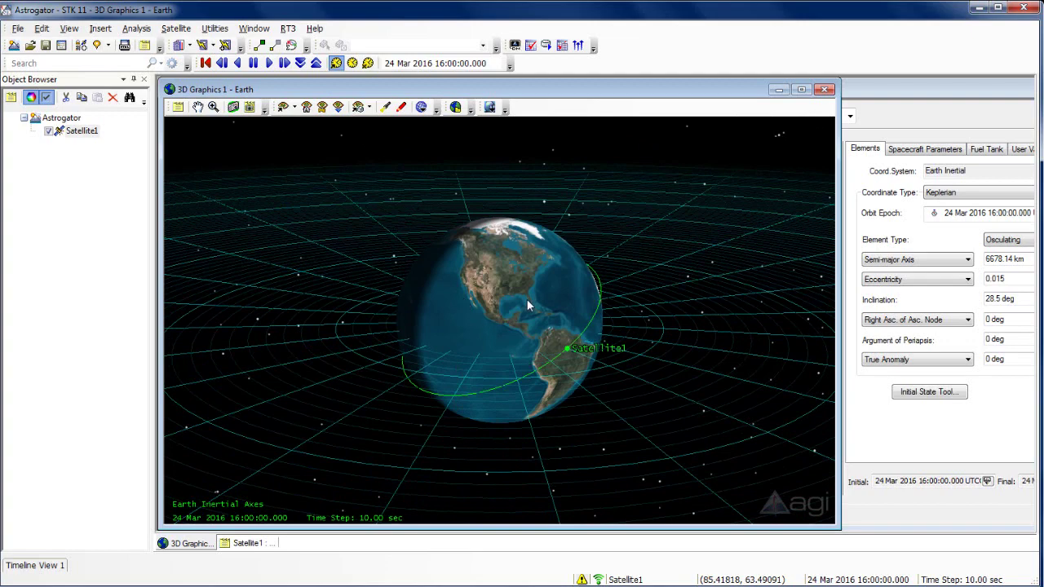
drag(525, 305, 473, 315)
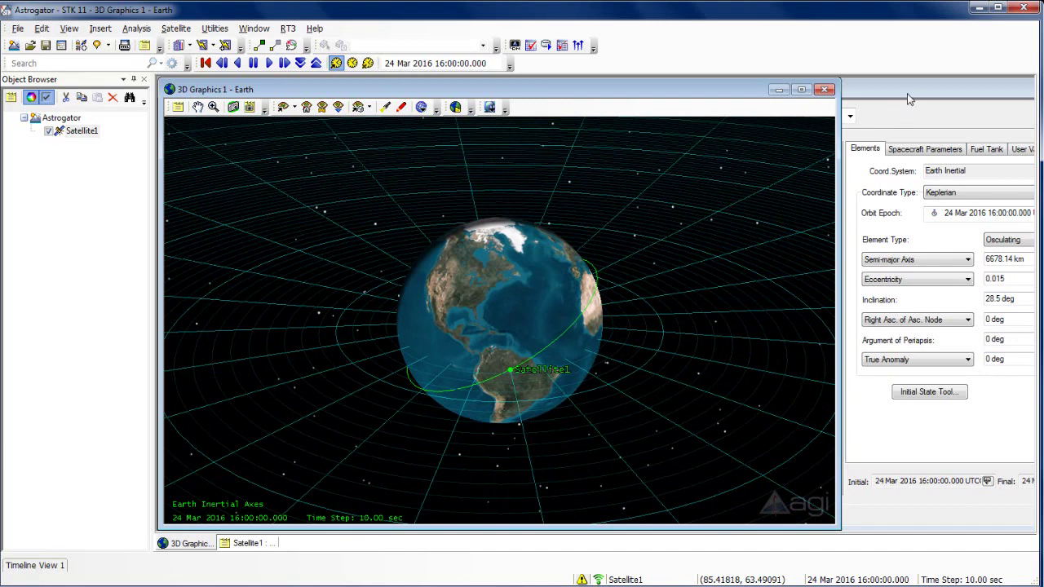
Step: Insert a Maneuver segment right after Propagate and float the orbit settings panel as a window
click(886, 95)
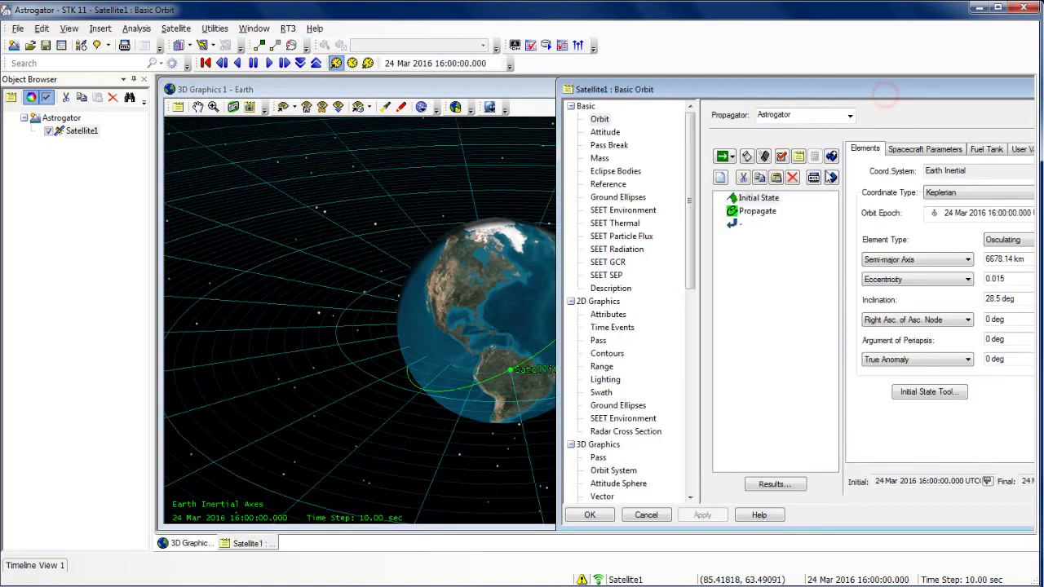
click(719, 179)
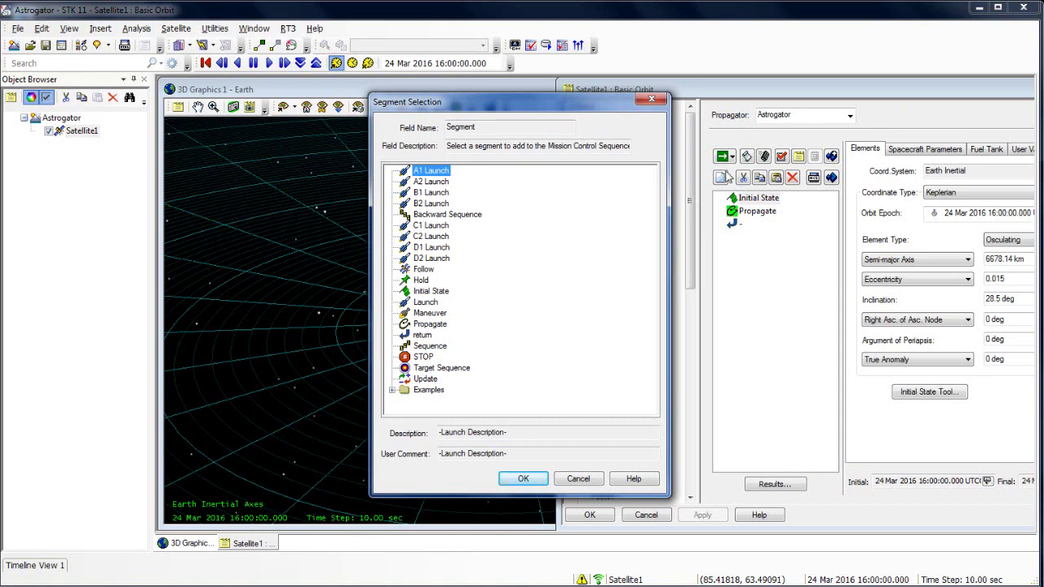
click(439, 314)
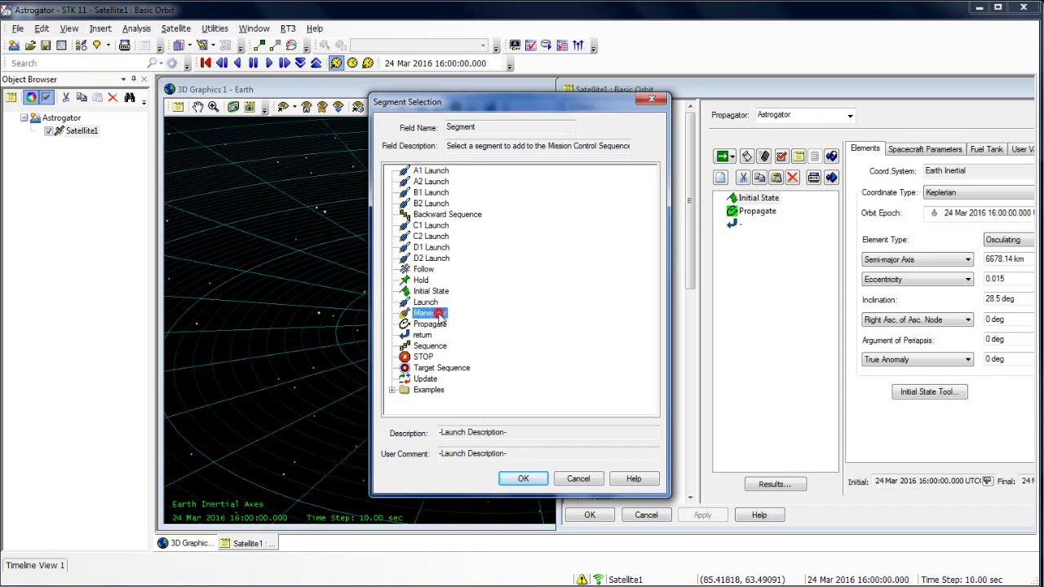
click(523, 478)
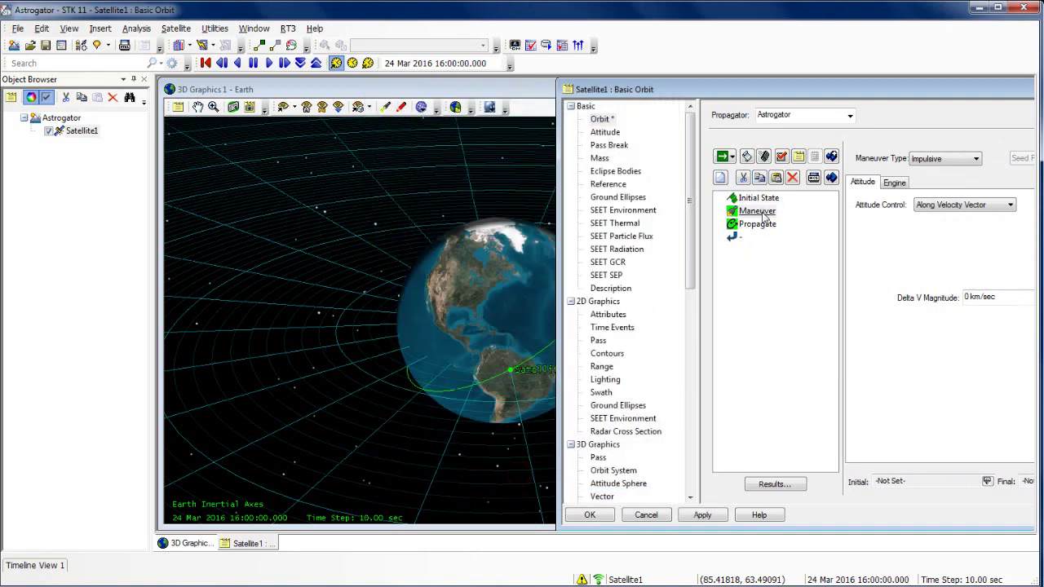
drag(763, 213, 766, 238)
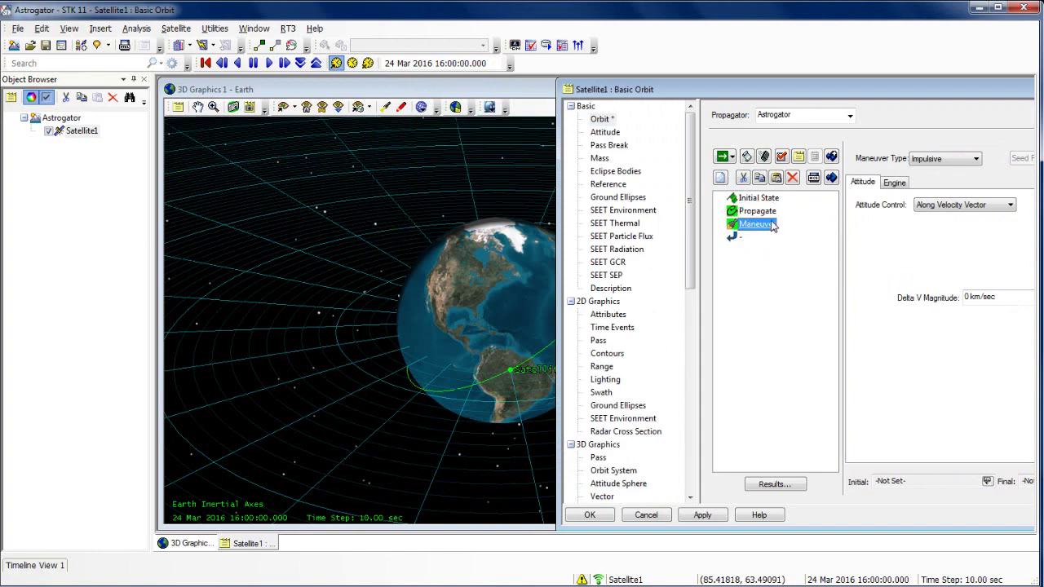
double_click(893, 89)
drag(748, 80, 636, 97)
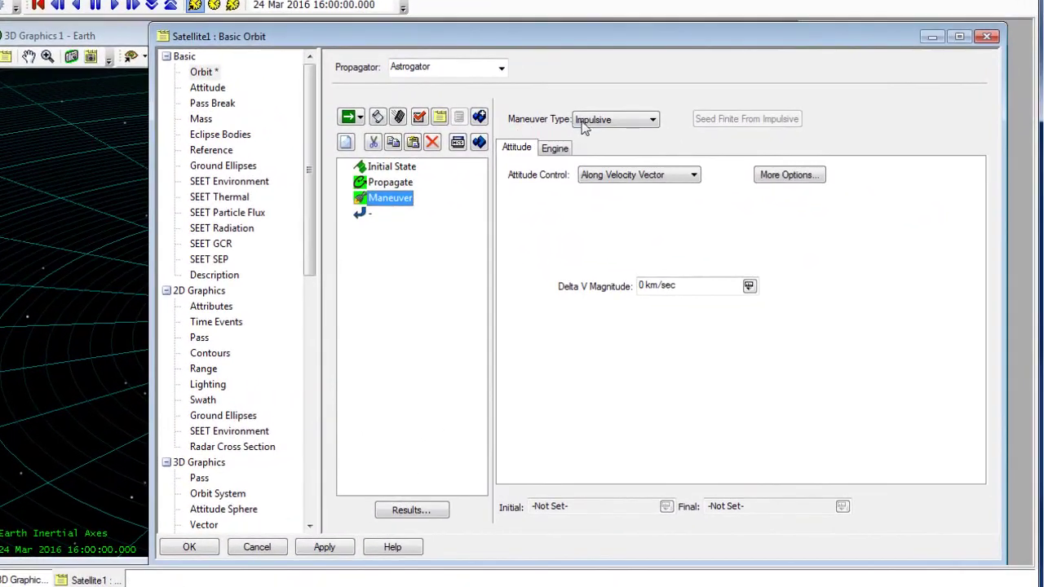
Step: Keep the maneuver Impulsive, set attitude to Along Velocity Vector, and enter a 1 km/sec delta-V
click(629, 124)
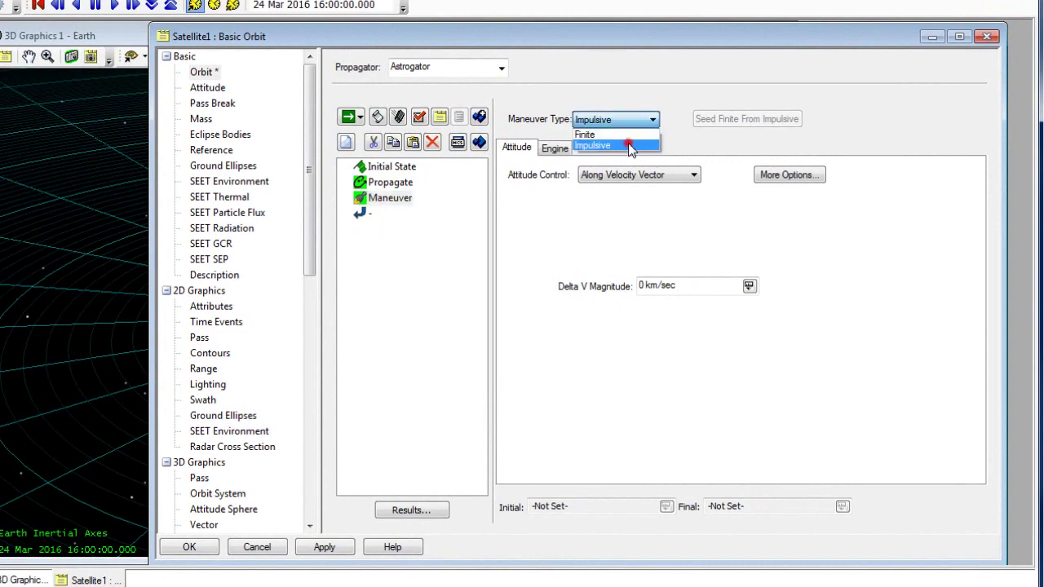
click(628, 145)
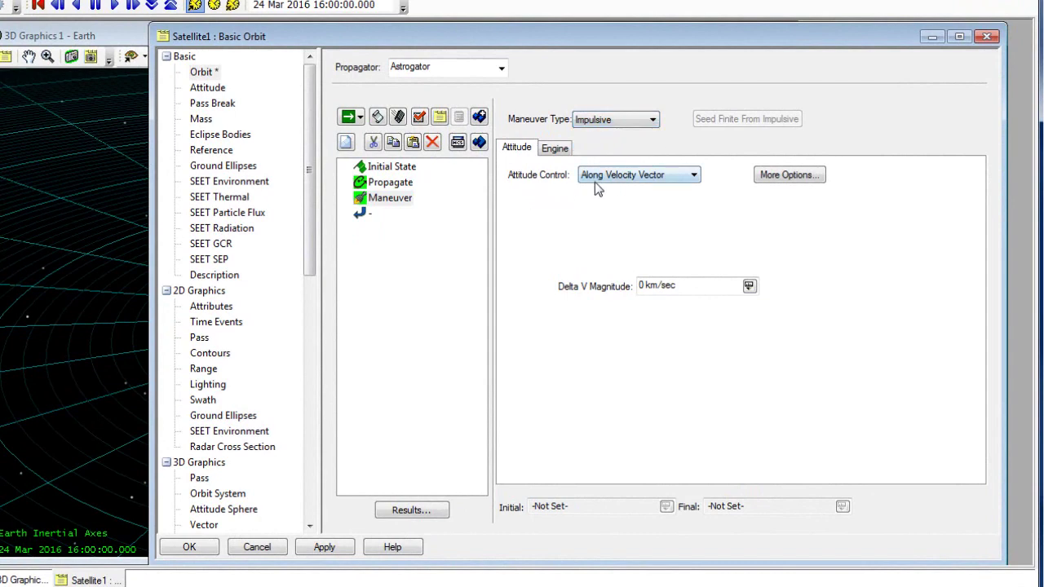
click(682, 181)
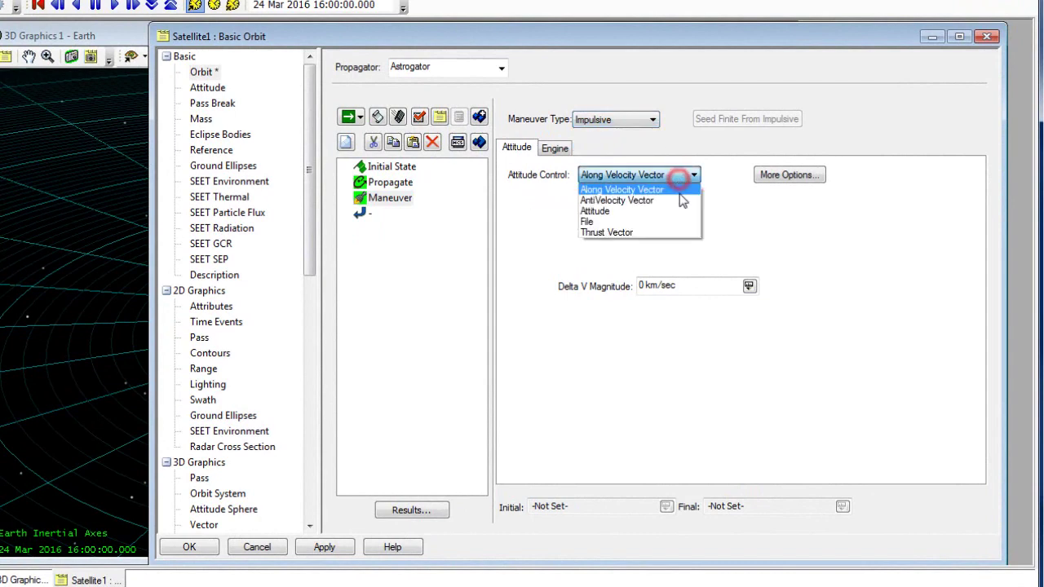
click(670, 235)
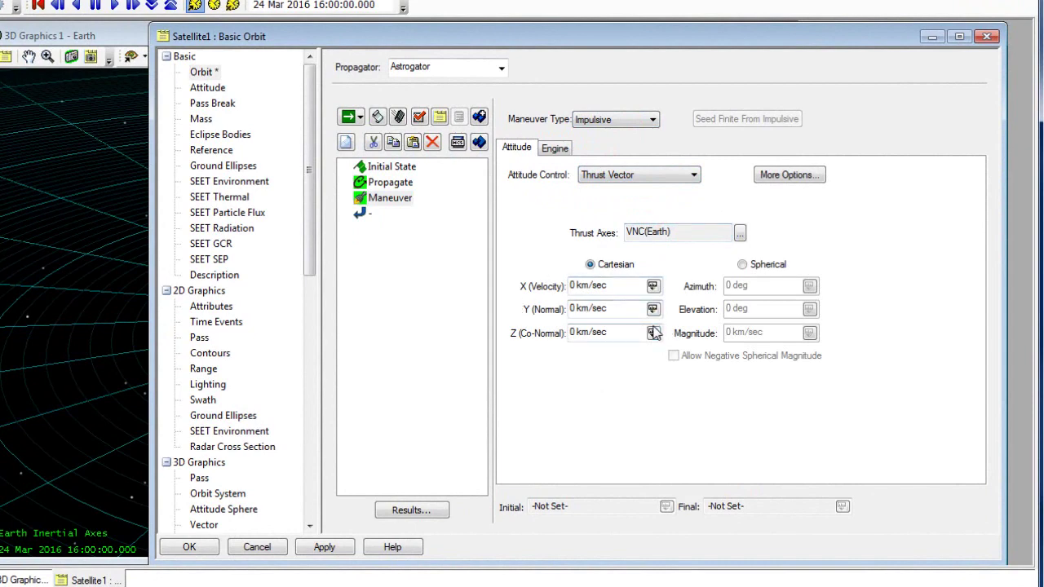
click(640, 176)
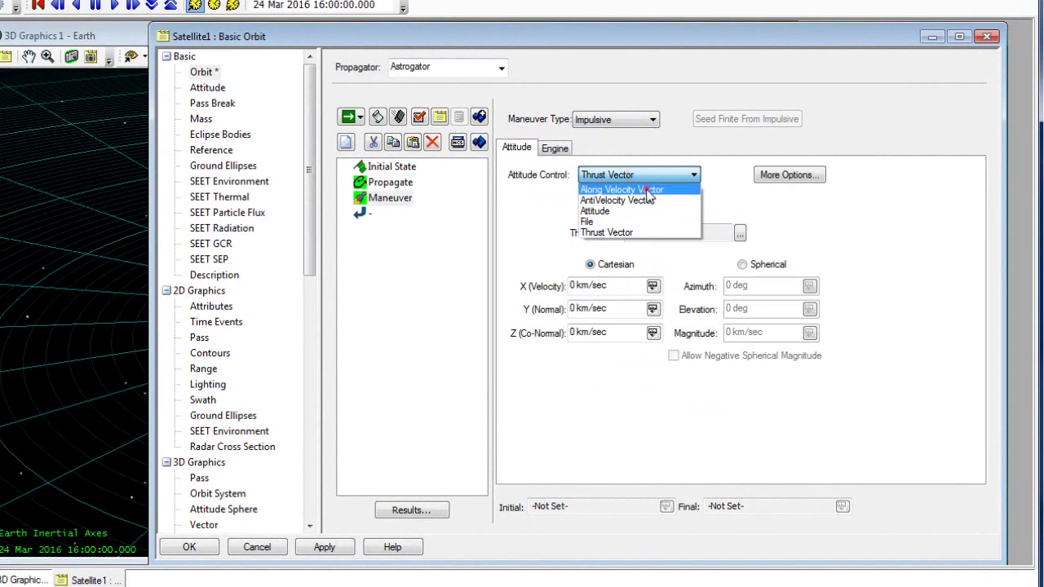
click(647, 190)
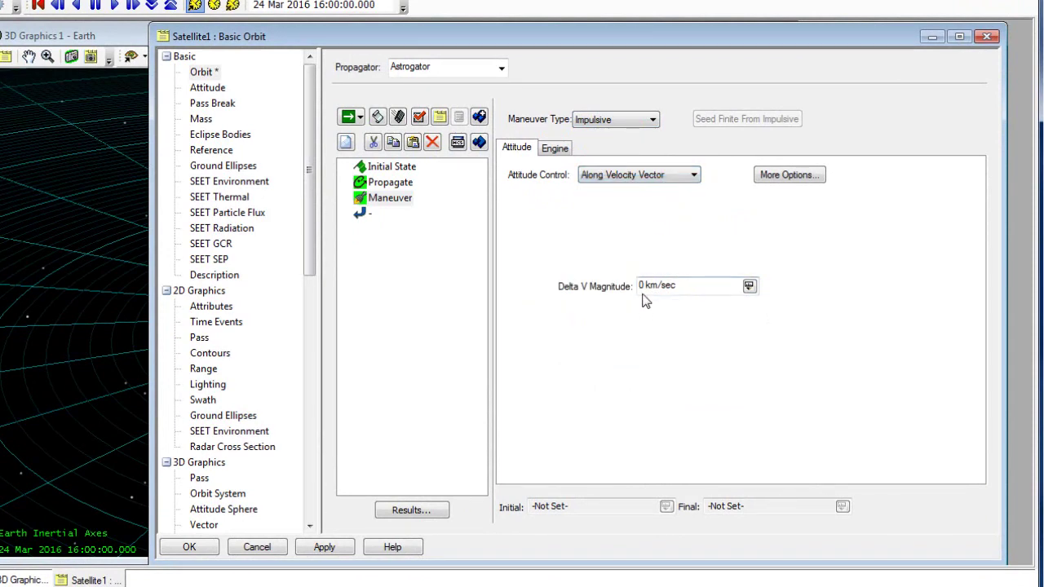
double_click(645, 286)
Step: Insert a new Propagate segment after the Maneuver
right_click(397, 204)
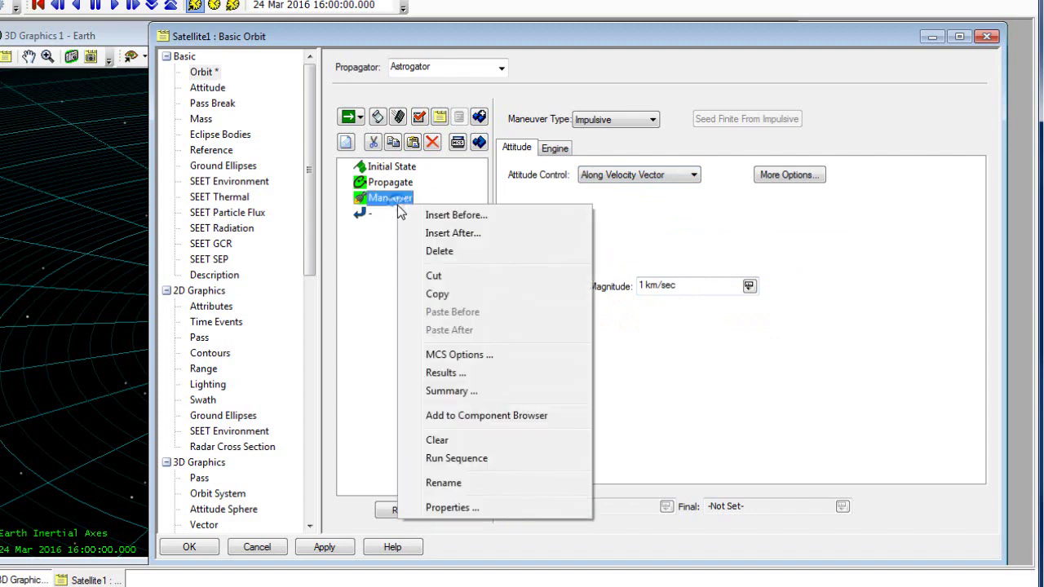
click(430, 234)
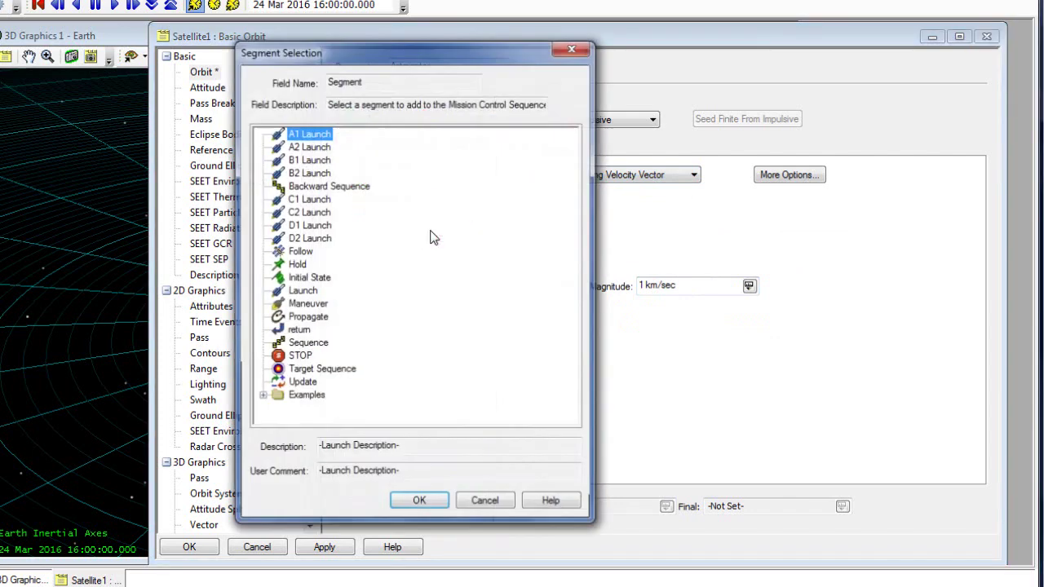
click(318, 320)
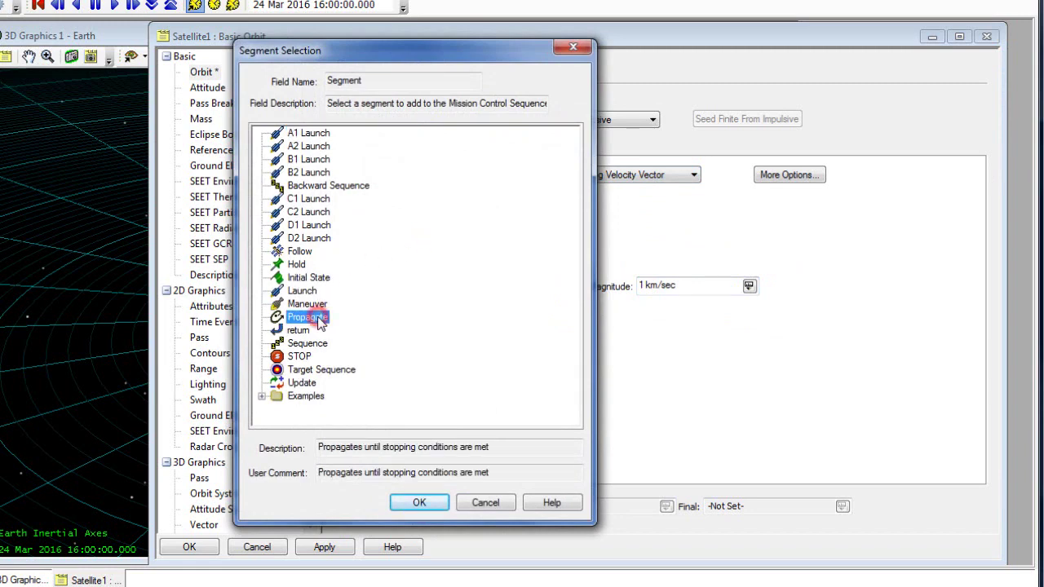
click(417, 503)
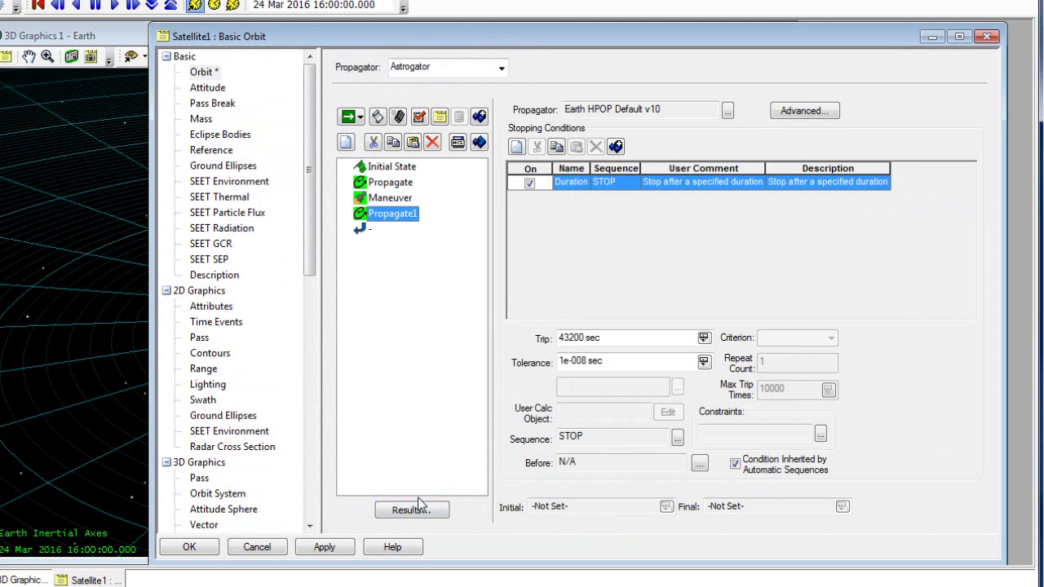
click(410, 280)
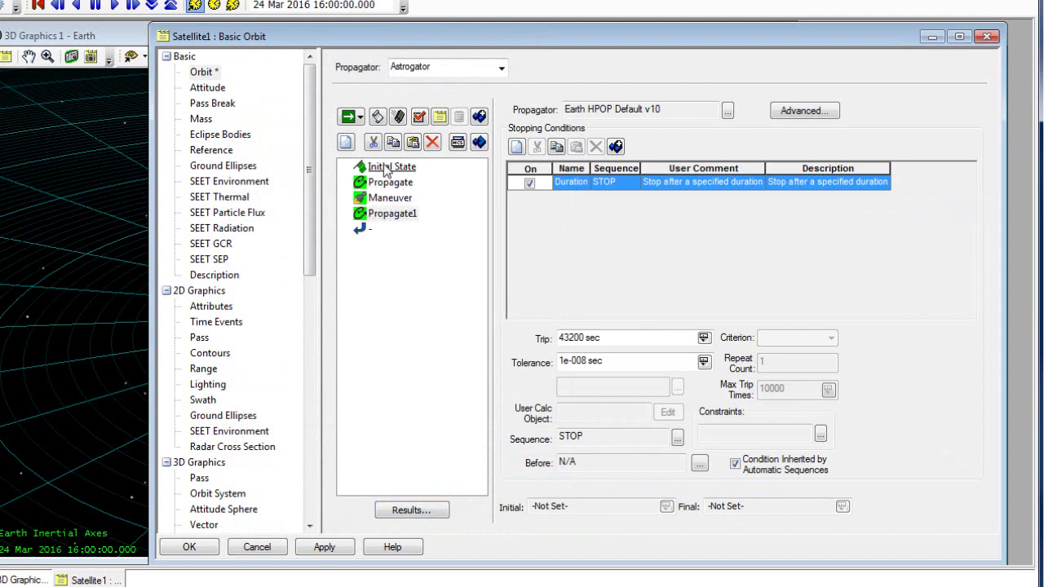
Step: Rename the new Propagate1 segment to PropToApoapsis
right_click(388, 224)
click(457, 496)
text(PropTo)
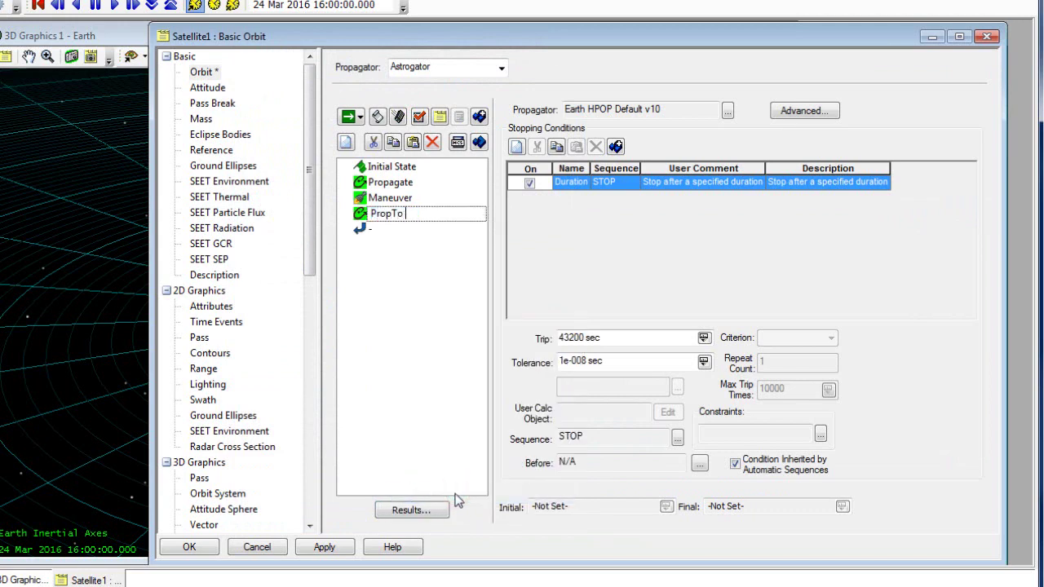
text(Apoapsis)
key(Return)
Step: Rename the first Propagate segment to PropToPeriapsis
right_click(393, 189)
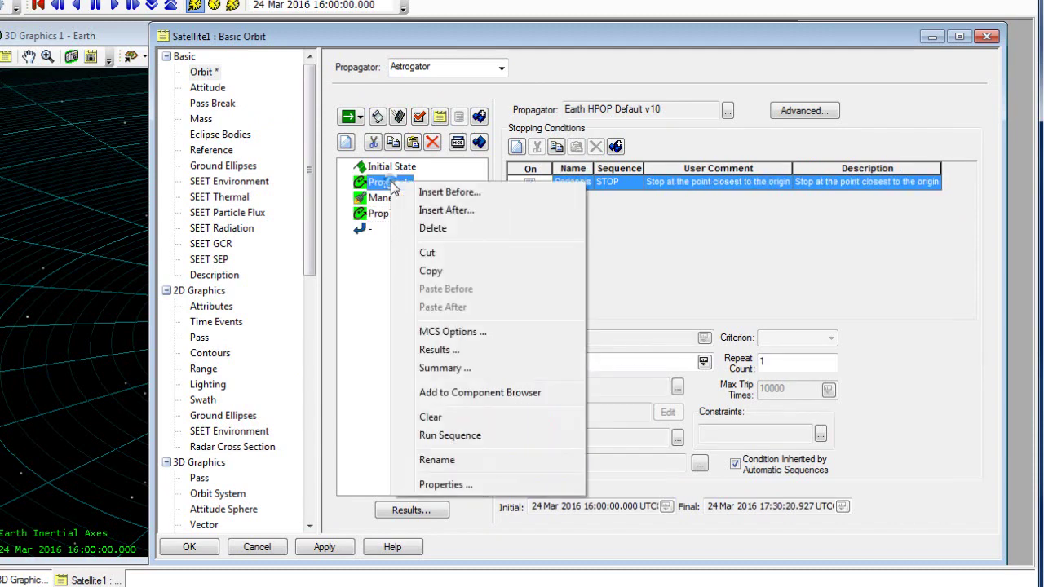
click(461, 463)
text(PropToPeriapsis)
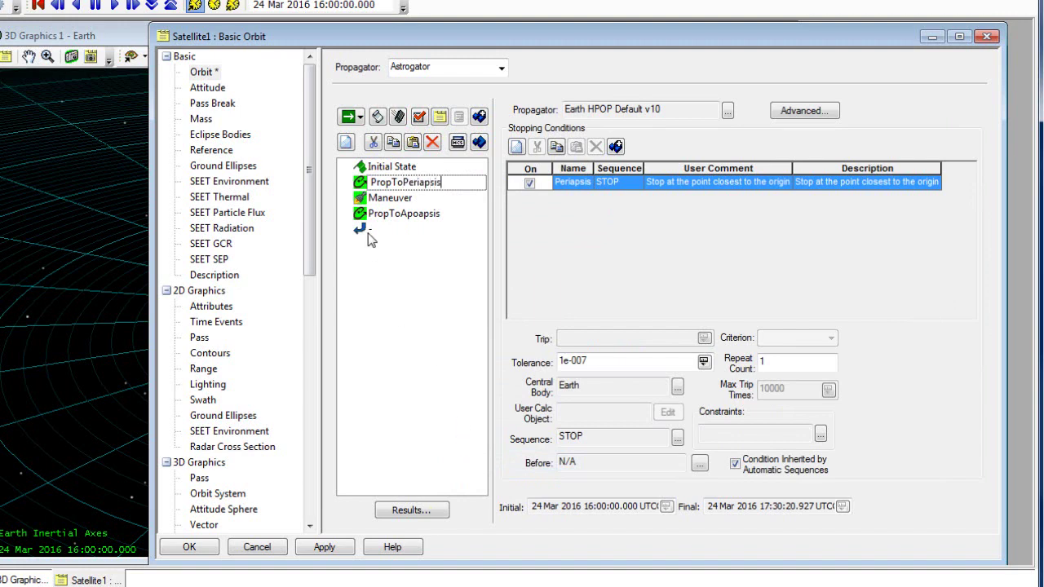
click(360, 215)
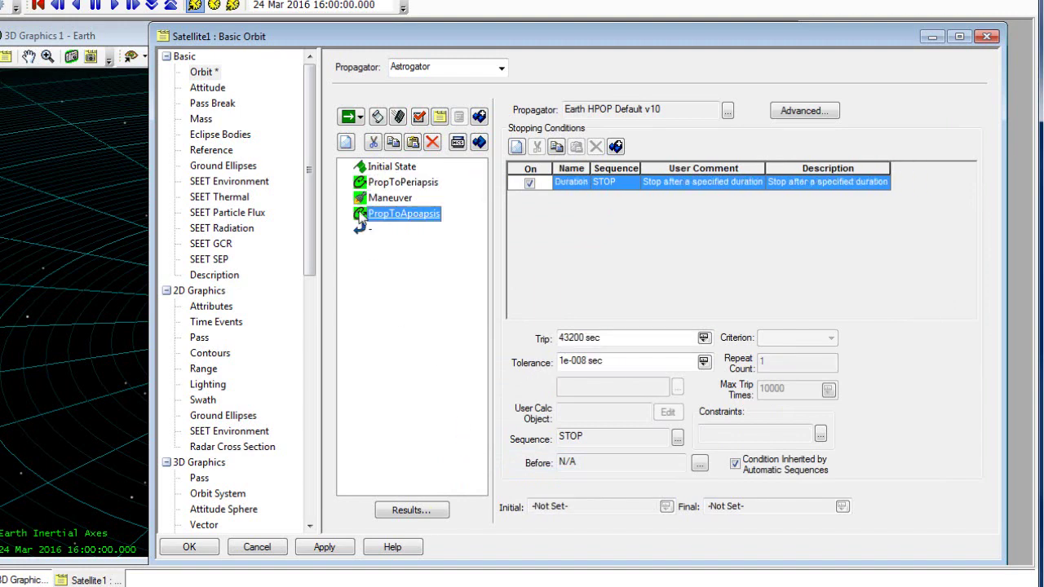
Step: Set the PropToApoapsis segment colour to yellow in its properties
right_click(360, 217)
click(424, 513)
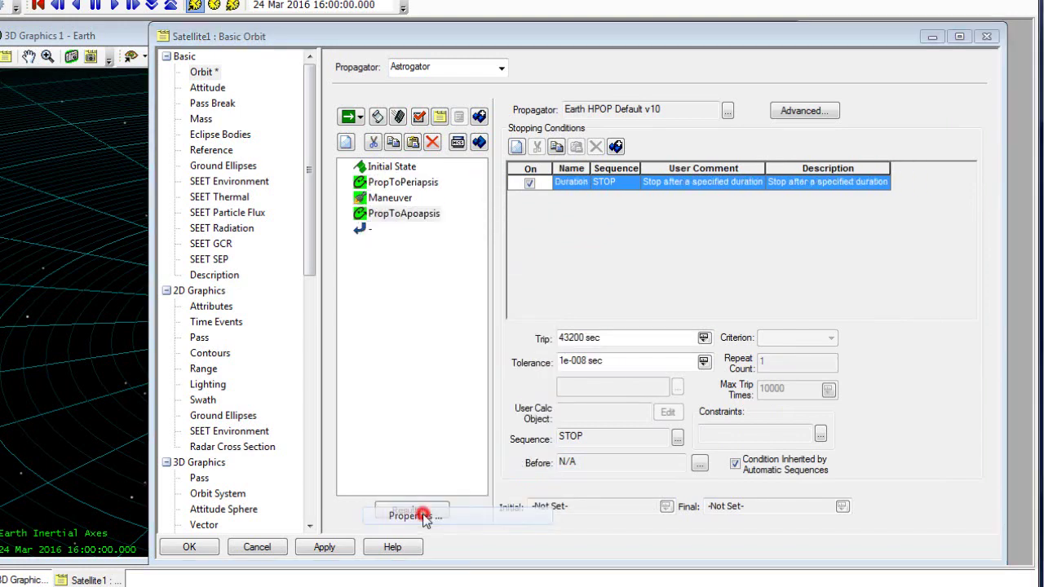
click(416, 222)
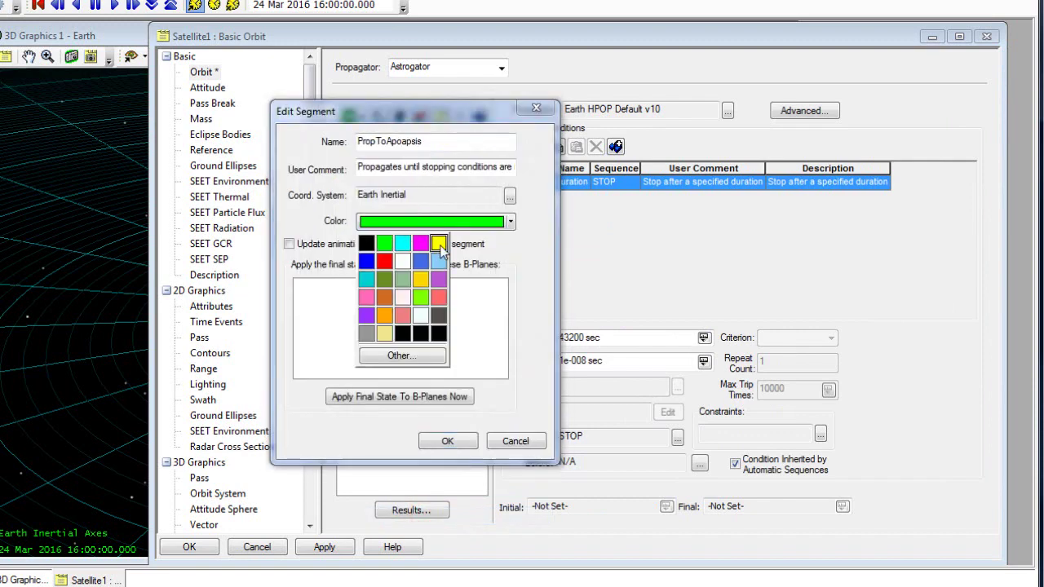
click(437, 241)
click(441, 443)
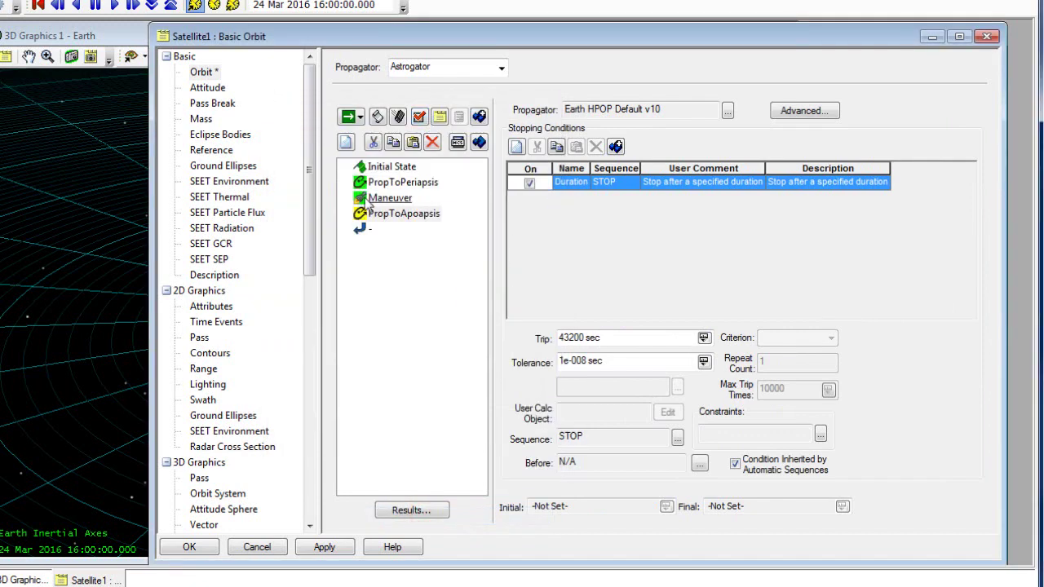
Step: Set the Maneuver segment colour to white in its properties
right_click(378, 201)
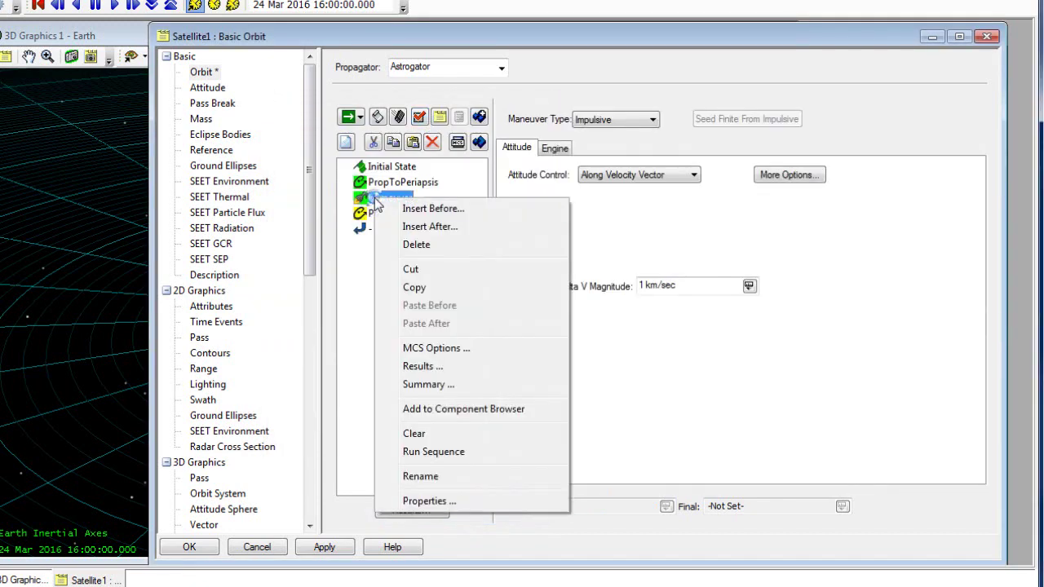
click(435, 502)
click(425, 222)
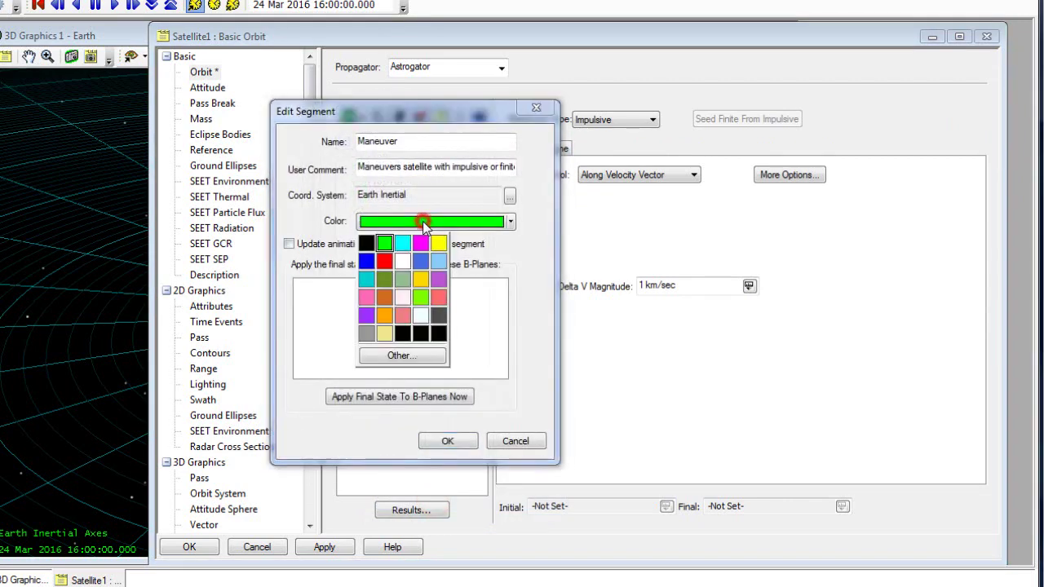
click(419, 317)
click(450, 445)
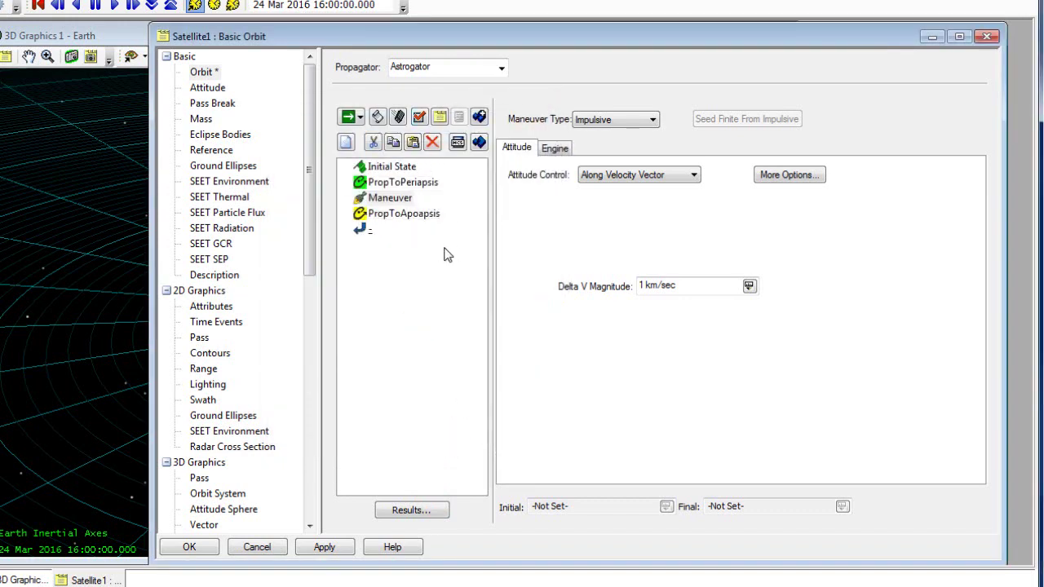
Step: Add an Apoapsis stopping condition to PropToApoapsis
click(408, 213)
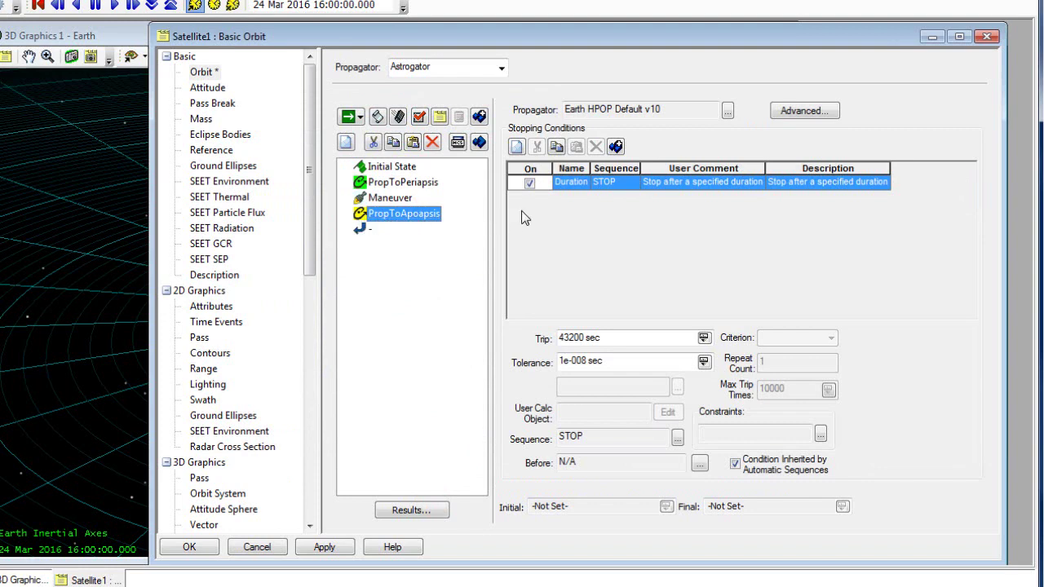
click(517, 147)
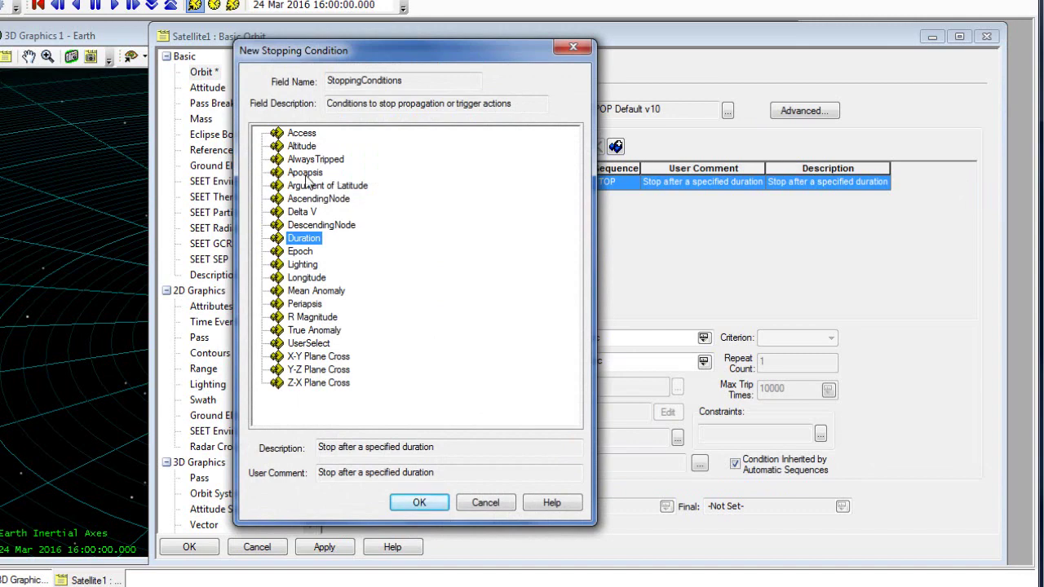
click(304, 175)
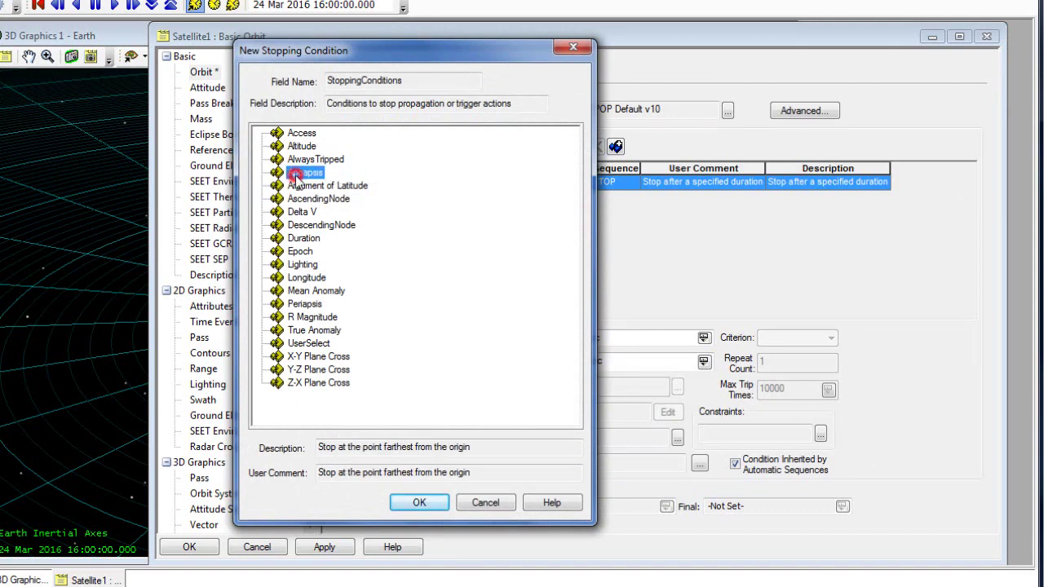
click(418, 502)
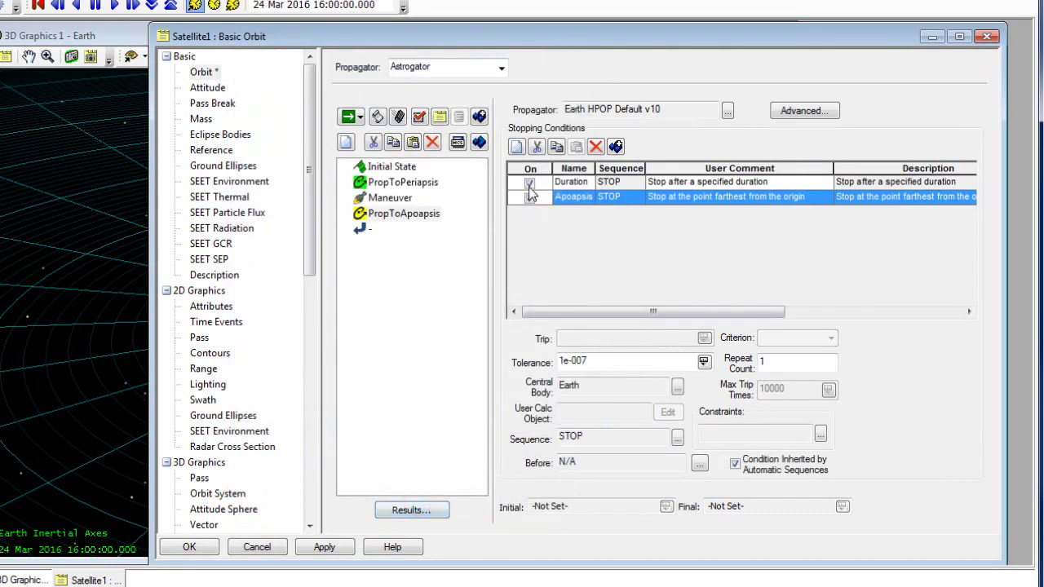
Step: Disable and delete the Duration stopping condition, then move the orbit settings aside
click(530, 182)
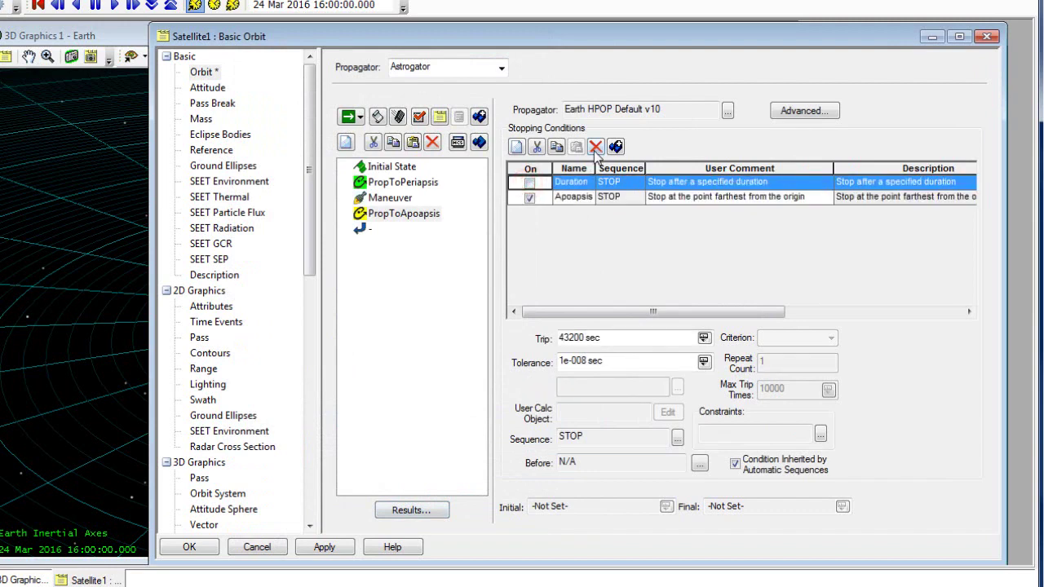
click(594, 146)
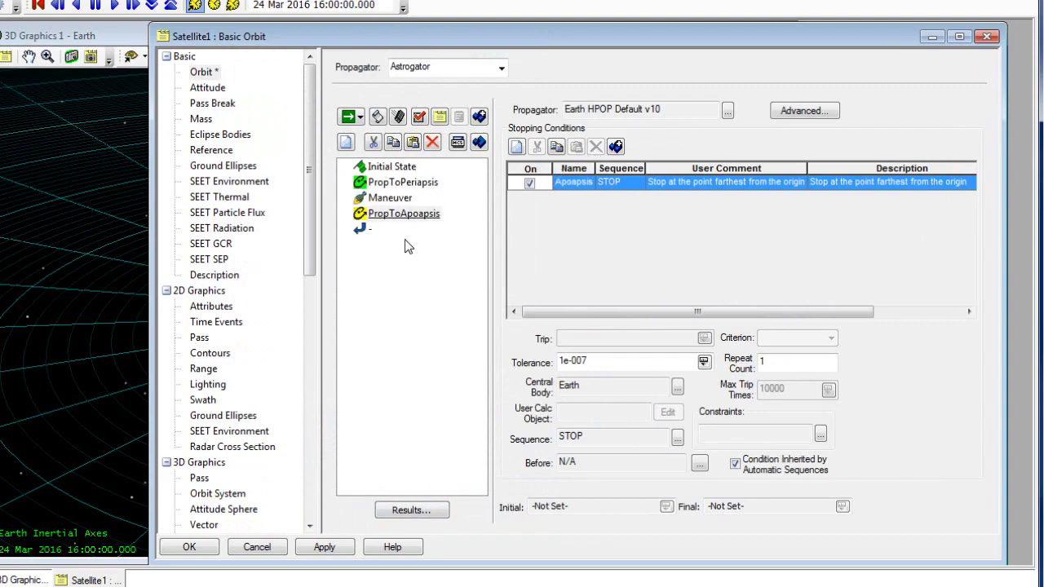
drag(398, 33, 908, 52)
Step: Run the entire mission sequence and rotate the 3D globe to view the yellow raised orbit
click(863, 126)
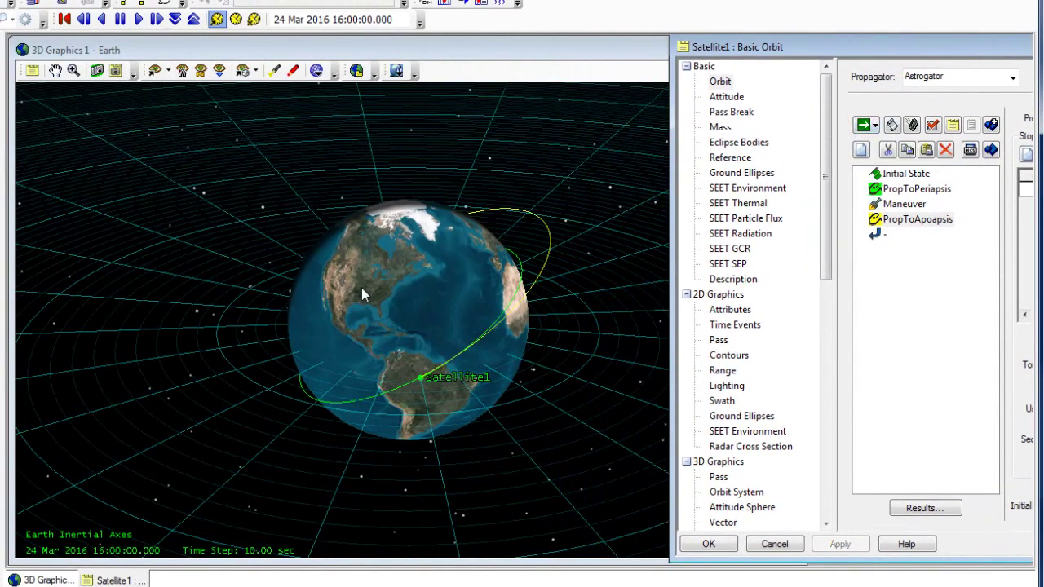
drag(363, 289, 458, 324)
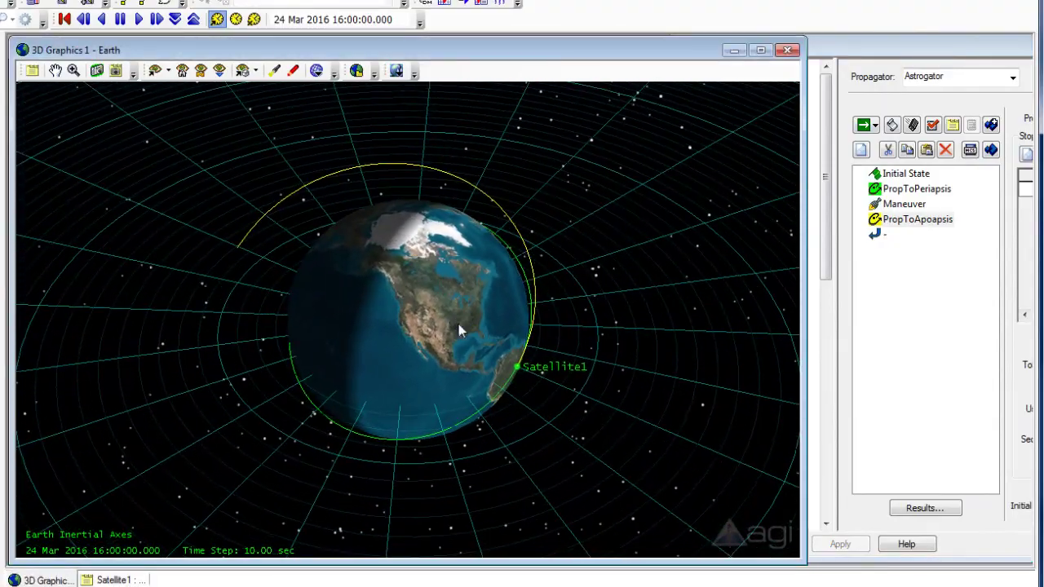